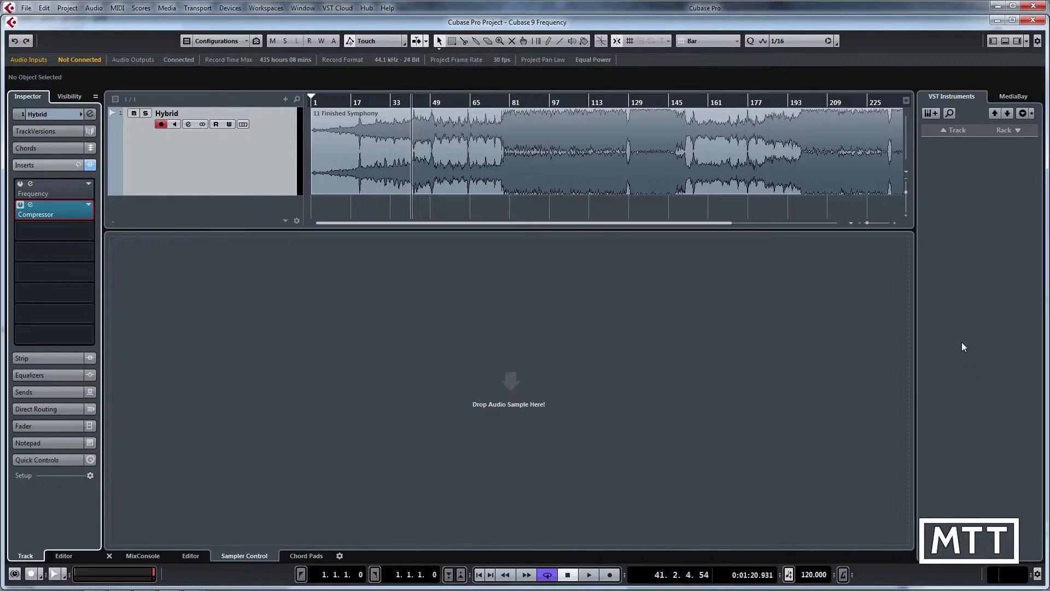
# - Open the Hybrid Compressor editor and play the track through it until about -4.9 dB gain reduction, then stop
pyautogui.click(31, 208)
pyautogui.moveTo(391, 138); pyautogui.dragTo(316, 164)
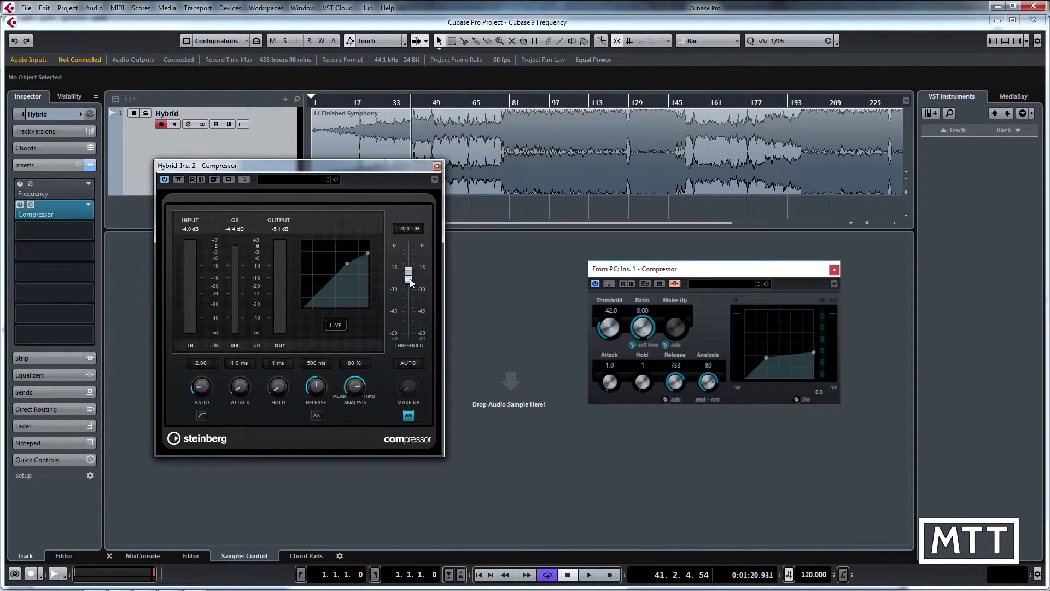
pyautogui.press('space')
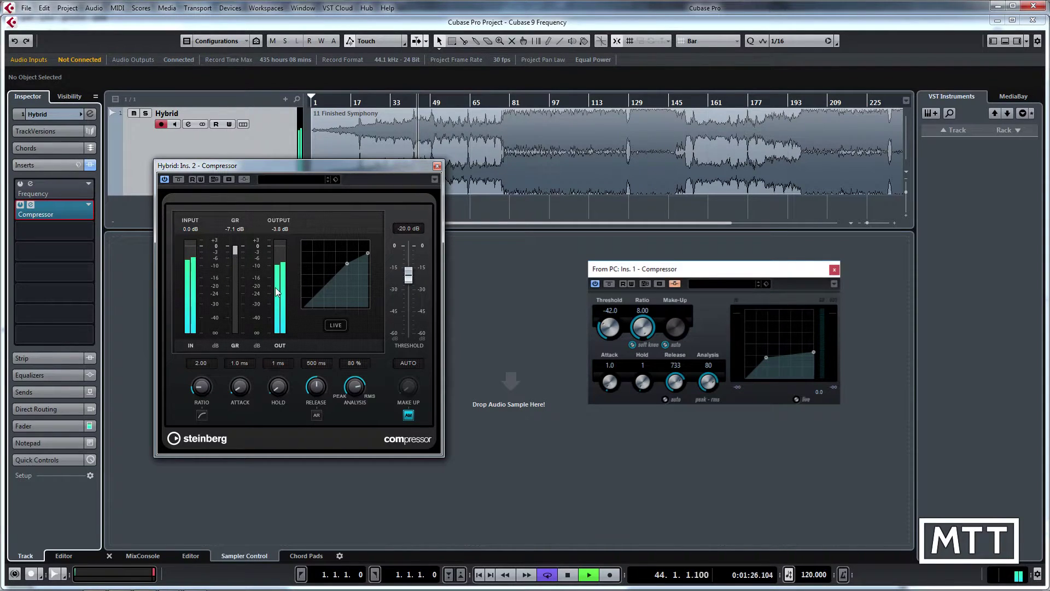
pyautogui.click(282, 230)
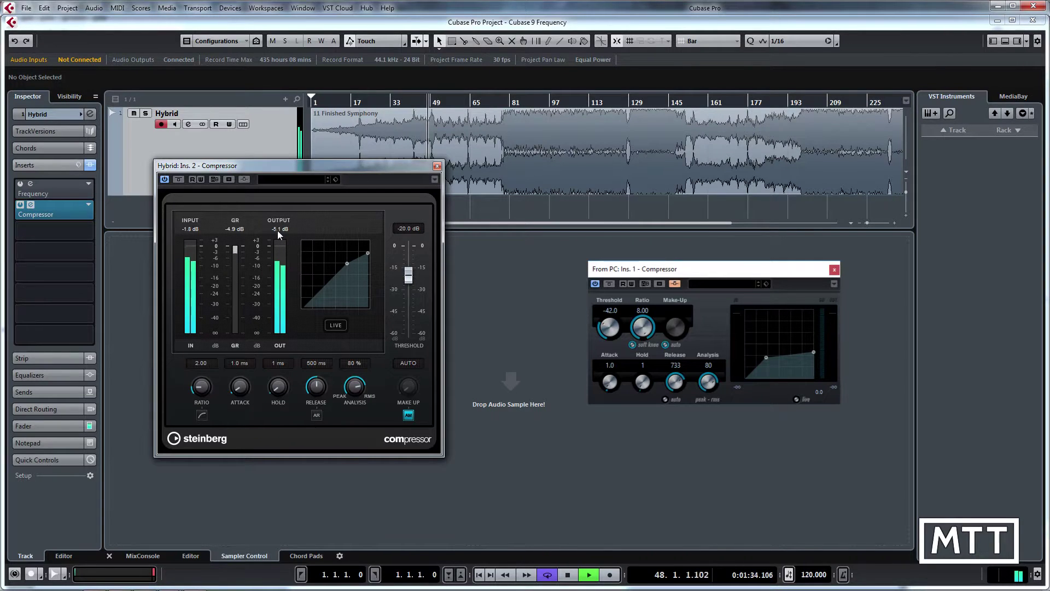
pyautogui.press('space')
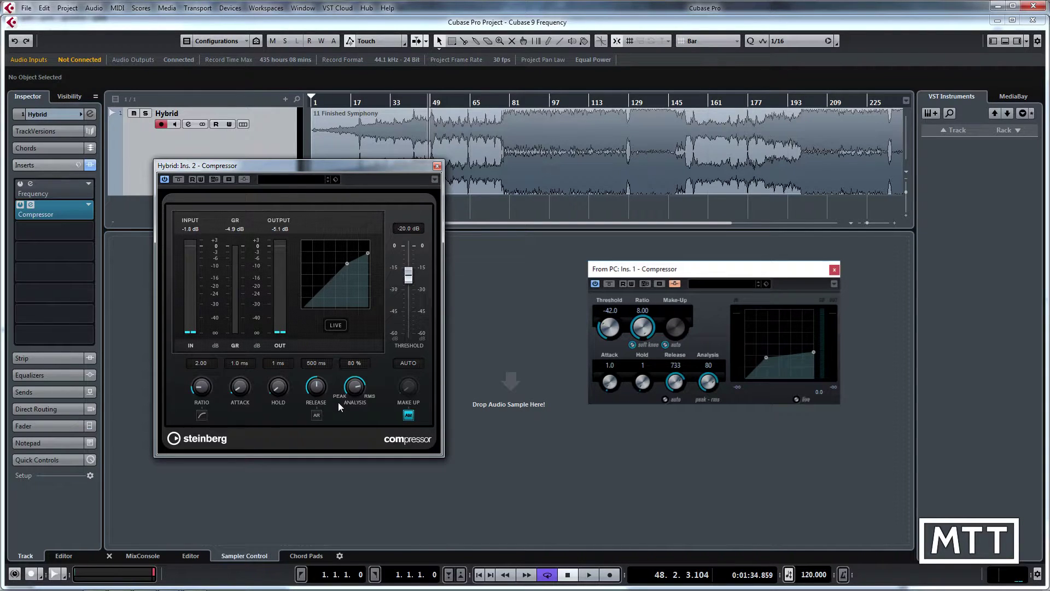
# - Load the Dance Snare compressor preset: -15.4 dB threshold, 5.66 ratio, 5.1 ms attack
pyautogui.click(297, 180)
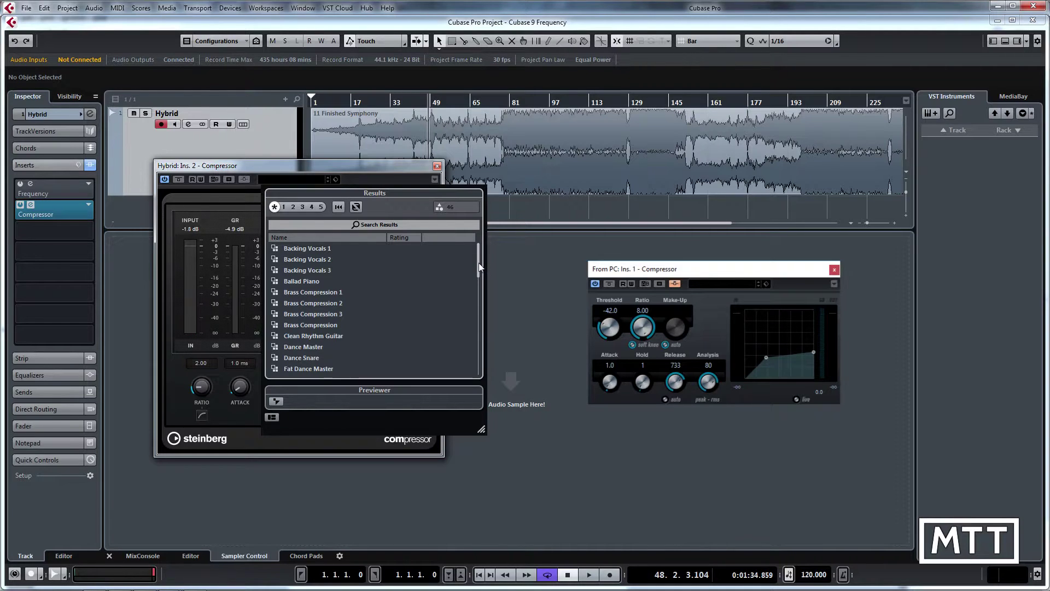
pyautogui.scroll(-3, 432, 288)
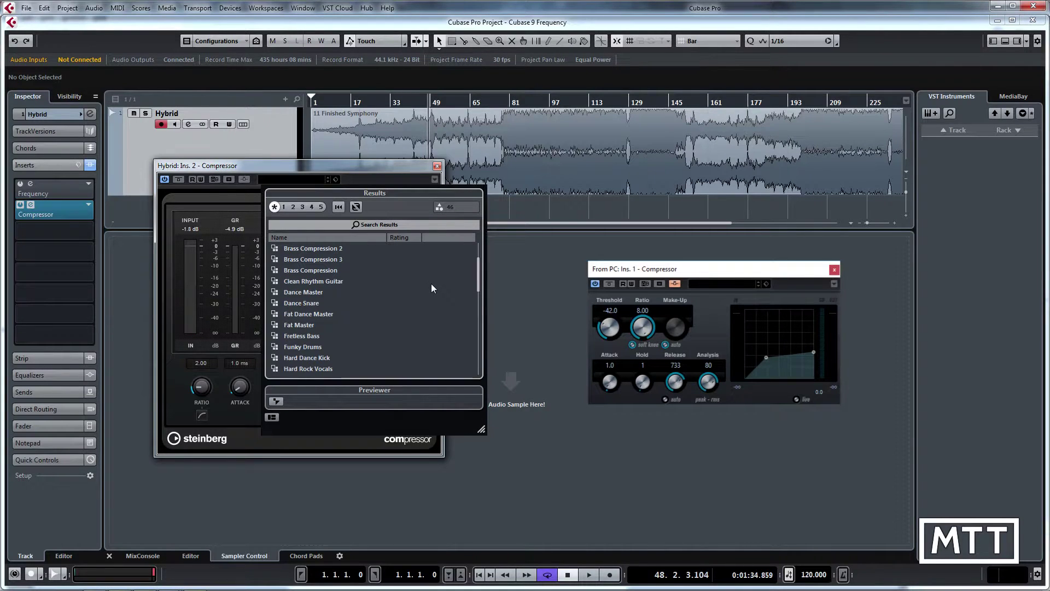
pyautogui.click(311, 303)
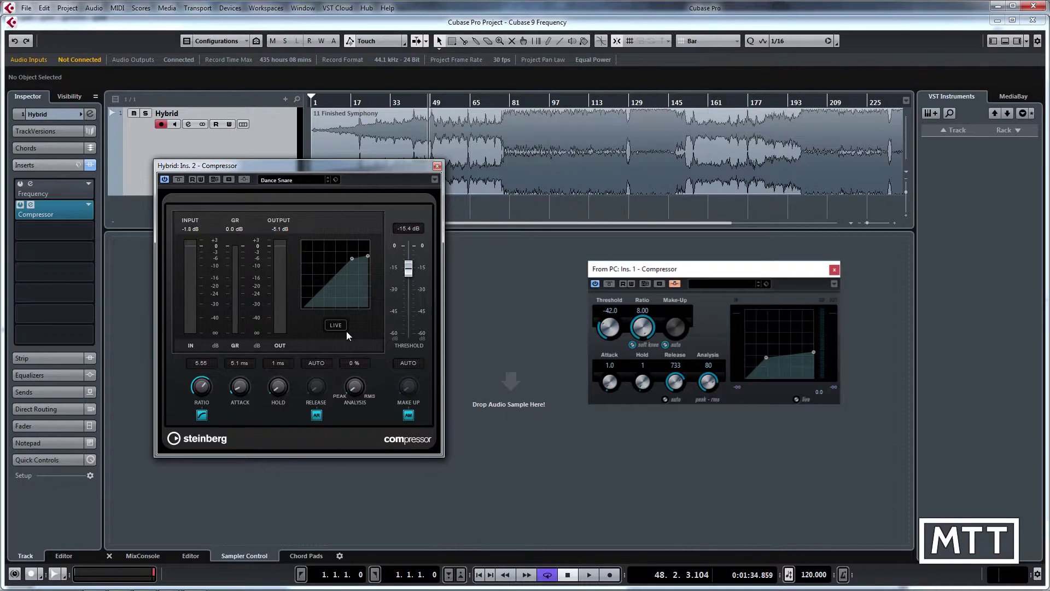
# - Close the Compressor windows, put a Dynamics > Gate in the third insert, and move its editor lower left
pyautogui.click(437, 166)
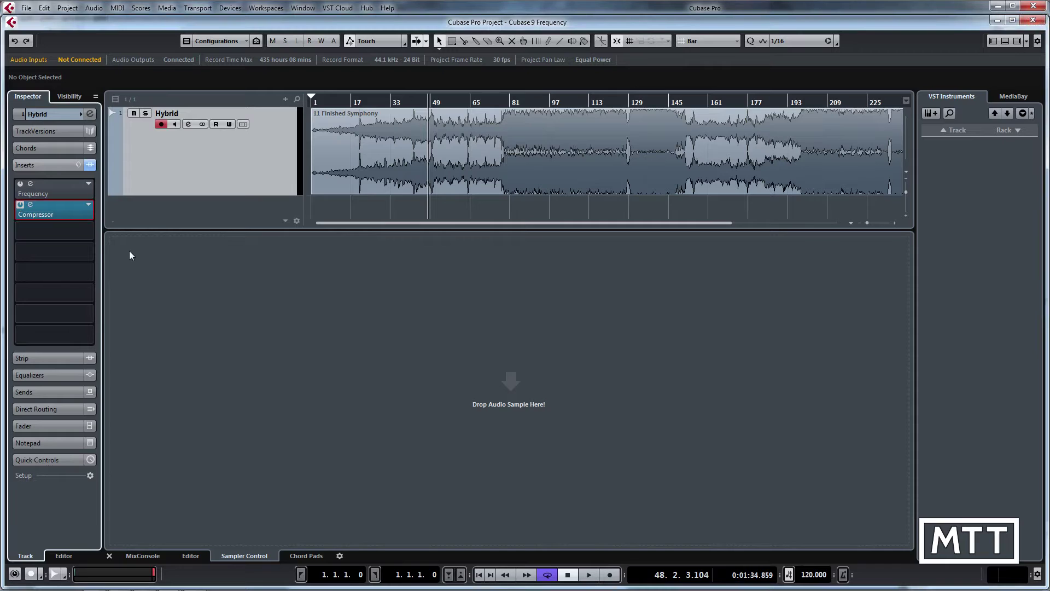
pyautogui.click(91, 233)
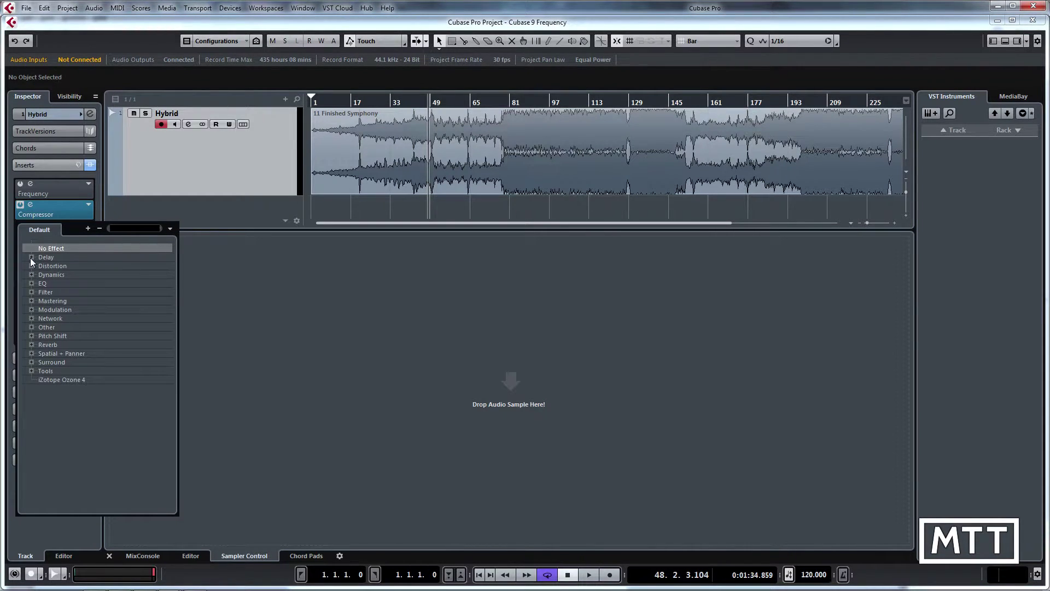
pyautogui.click(32, 275)
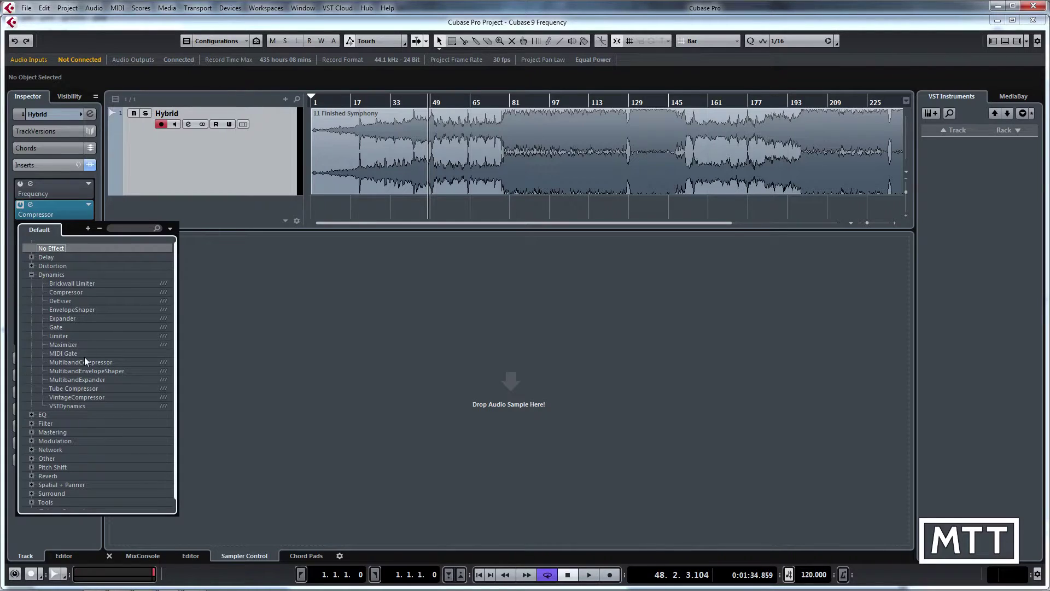
pyautogui.click(60, 327)
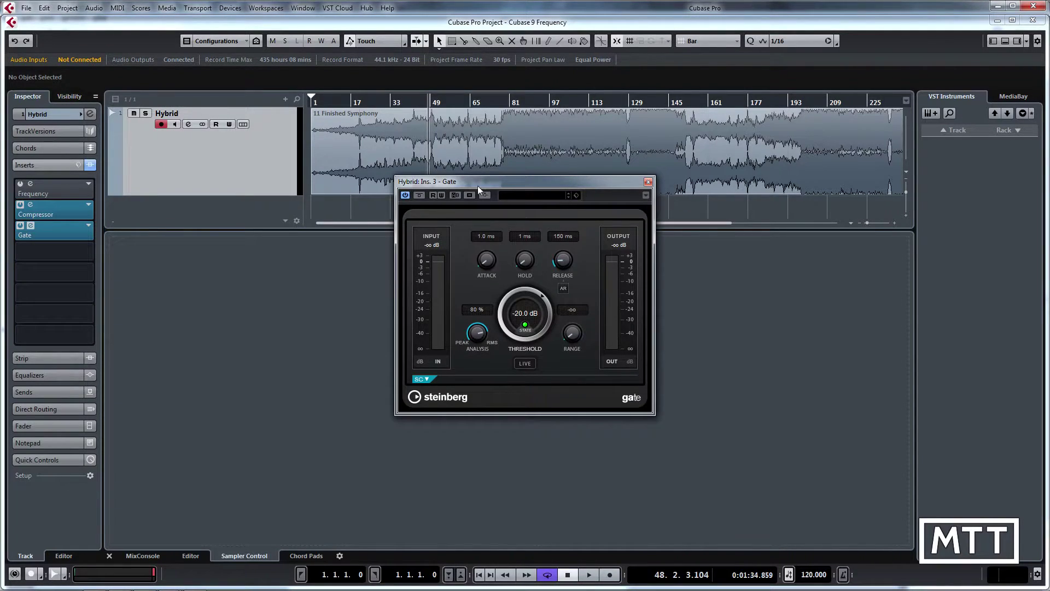
pyautogui.moveTo(478, 185); pyautogui.dragTo(271, 233)
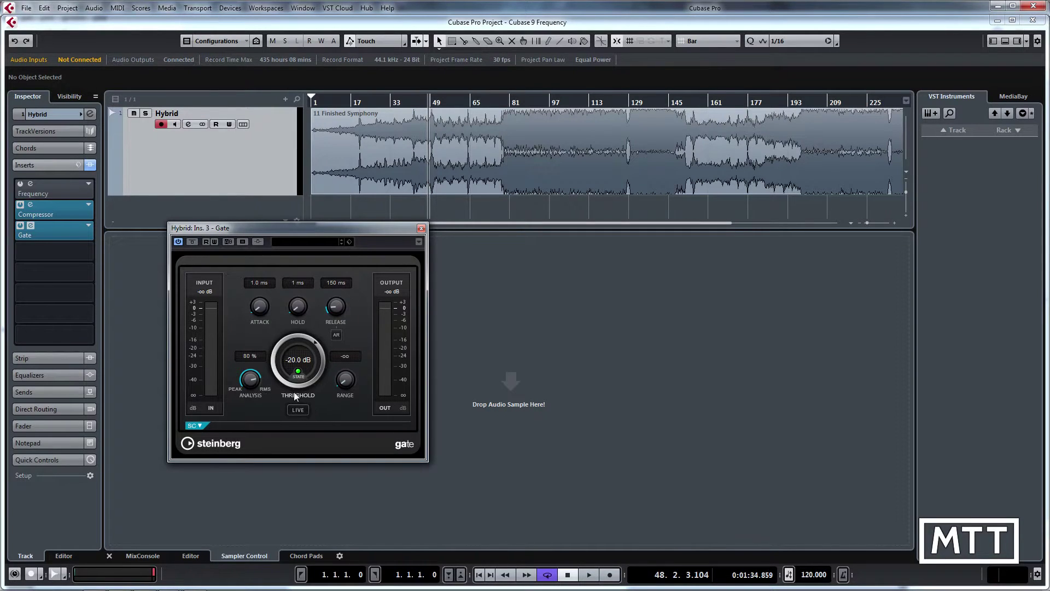
# - Expand the Gate's SC section to show center, Q-factor and filter types
pyautogui.click(196, 425)
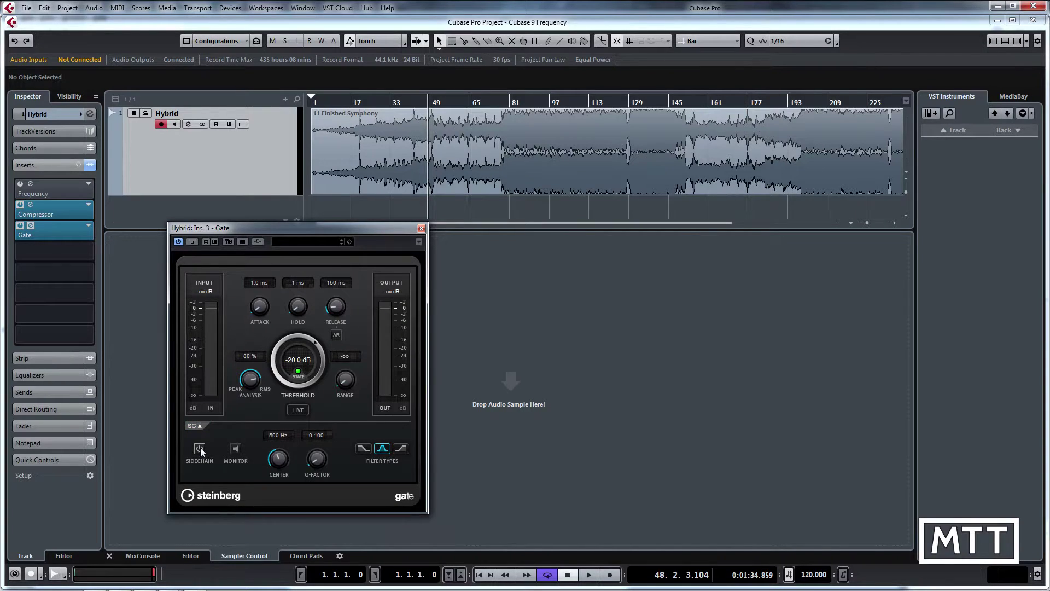
pyautogui.click(207, 426)
pyautogui.click(200, 425)
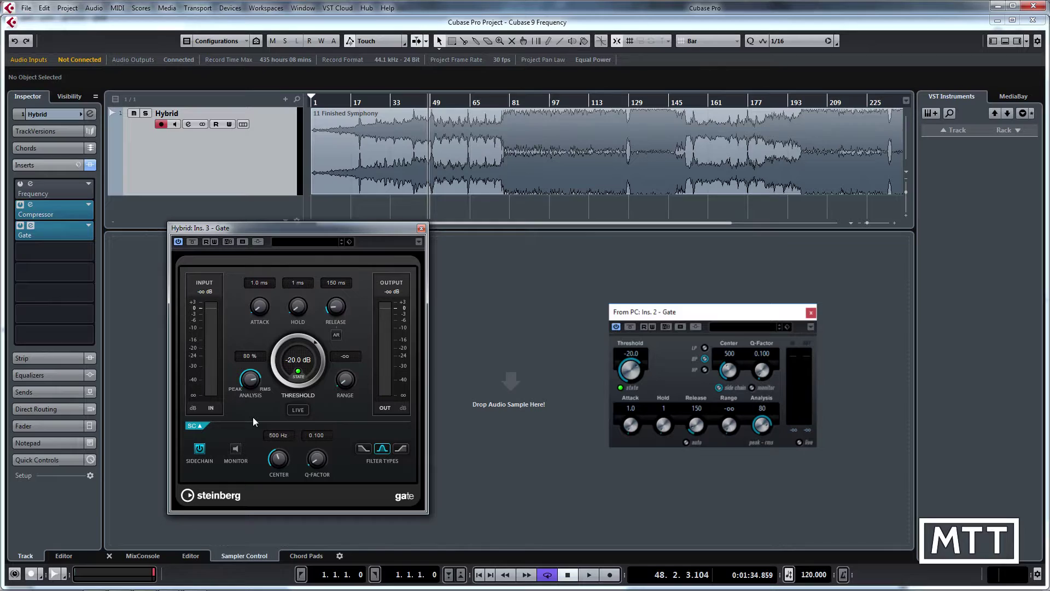
# - During playback raise the Gate threshold to -15 dB, then stop and close both Gate windows
pyautogui.press('space')
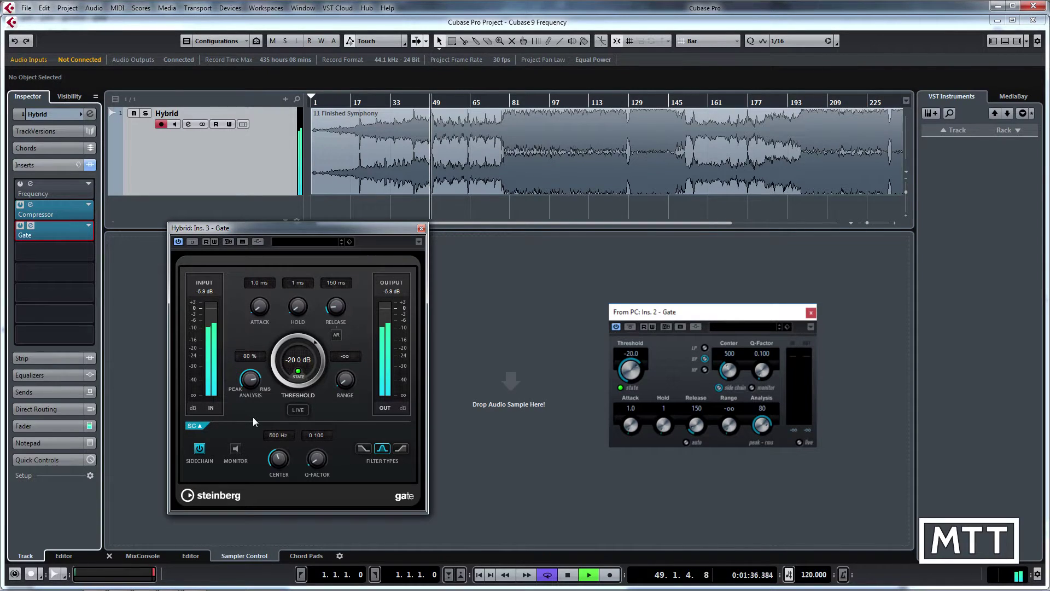
pyautogui.moveTo(274, 372)
pyautogui.mouseDown()
pyautogui.moveTo(300, 378)
pyautogui.moveTo(275, 368)
pyautogui.moveTo(274, 392)
pyautogui.mouseUp()
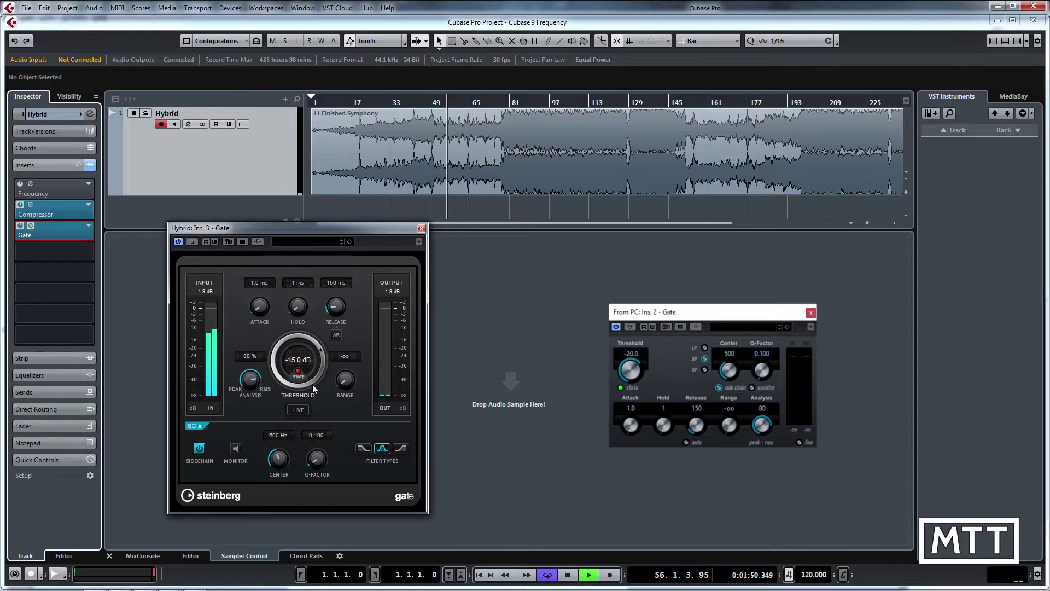
pyautogui.press('space')
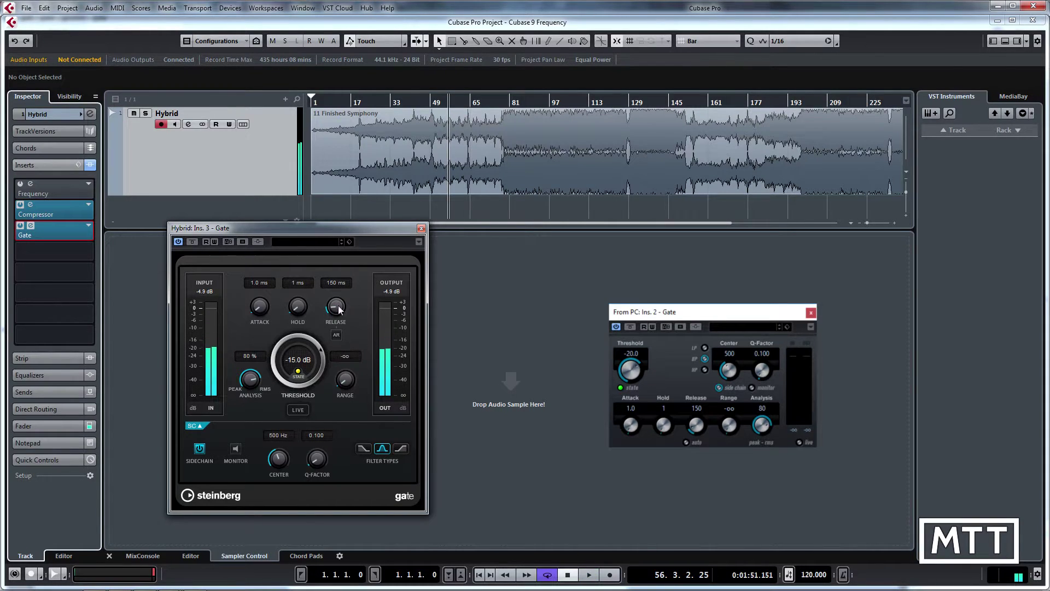
pyautogui.click(137, 276)
# - Search 'max' to insert a Maximizer in the fourth slot and position its editor lower left
pyautogui.click(89, 251)
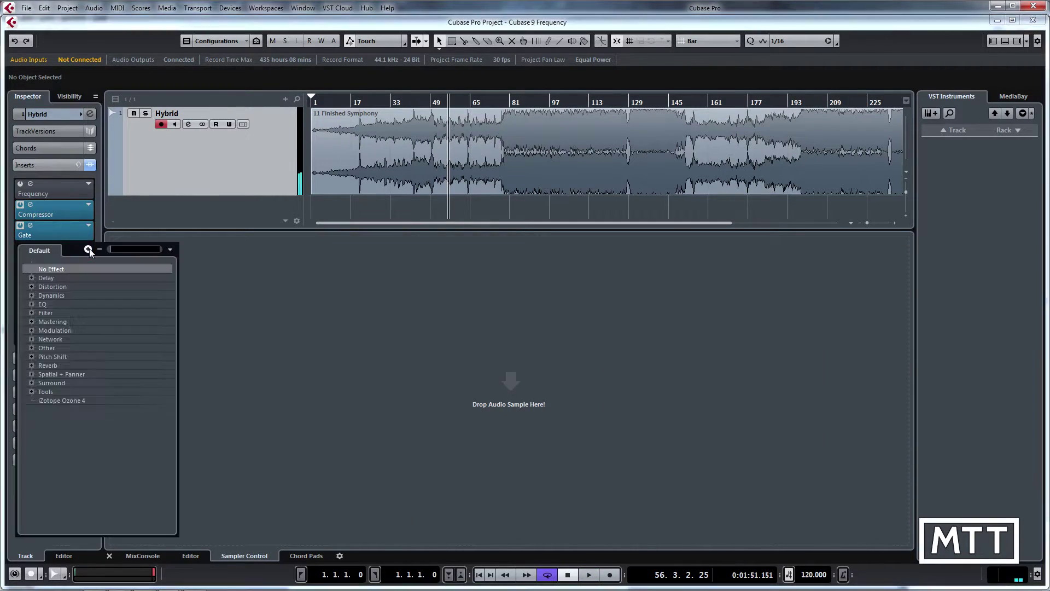
pyautogui.click(32, 323)
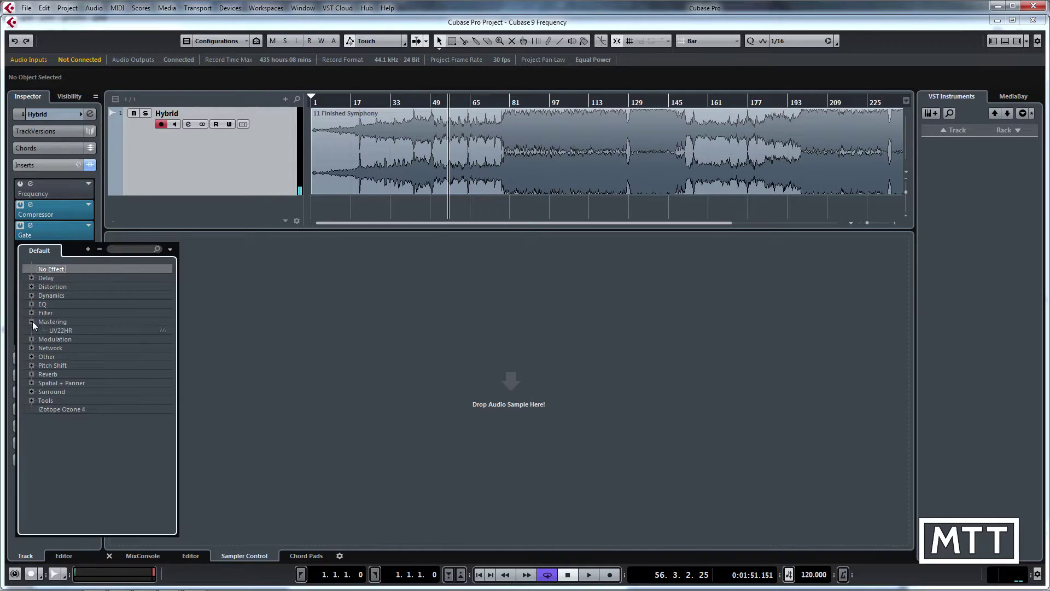
pyautogui.click(126, 249)
pyautogui.write('max')
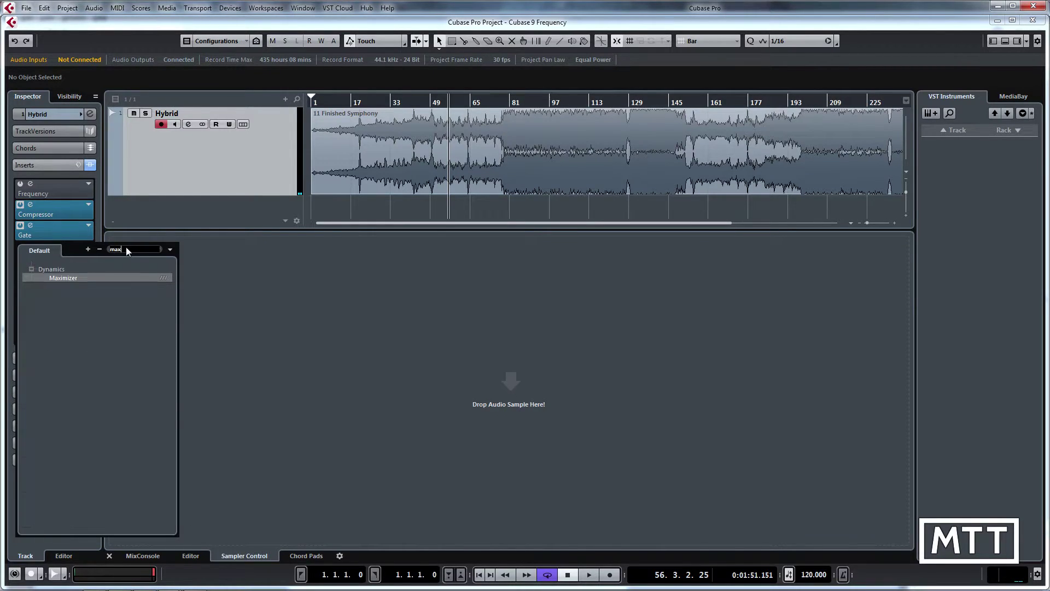
pyautogui.click(68, 277)
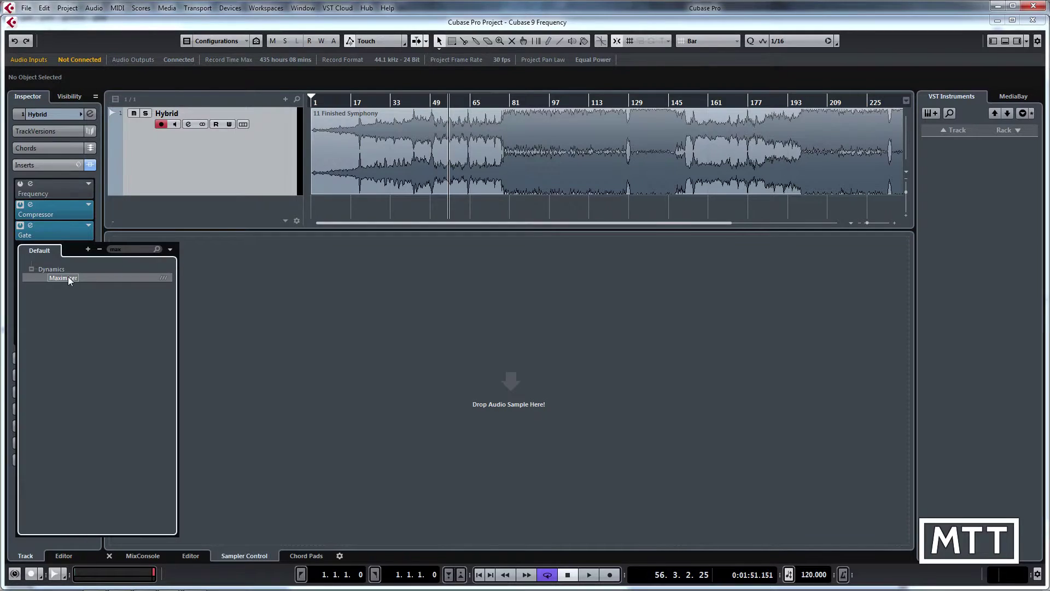
pyautogui.moveTo(510, 133); pyautogui.dragTo(319, 203)
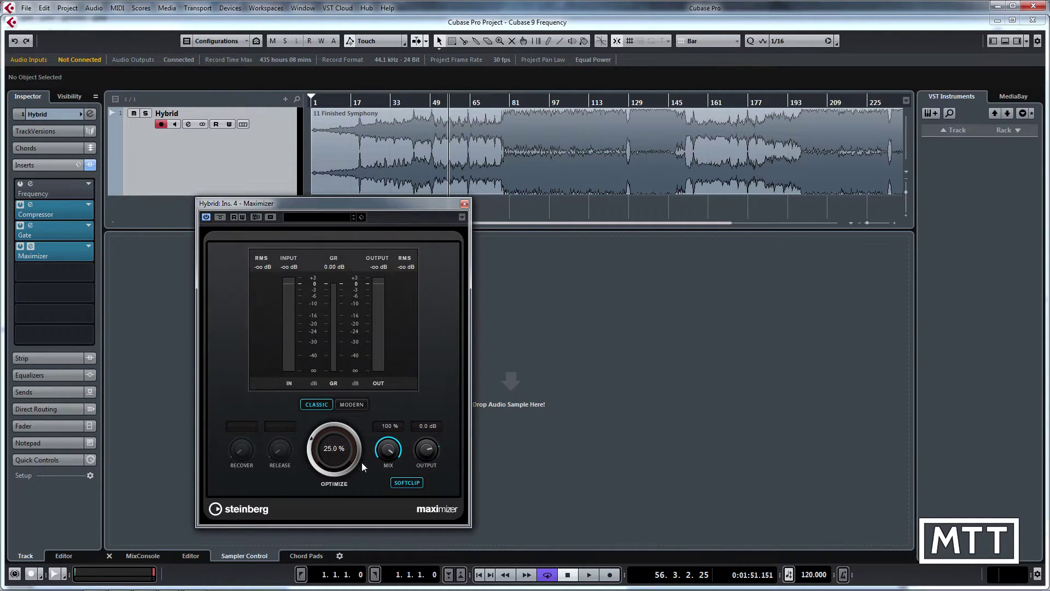
pyautogui.moveTo(340, 204); pyautogui.dragTo(303, 187)
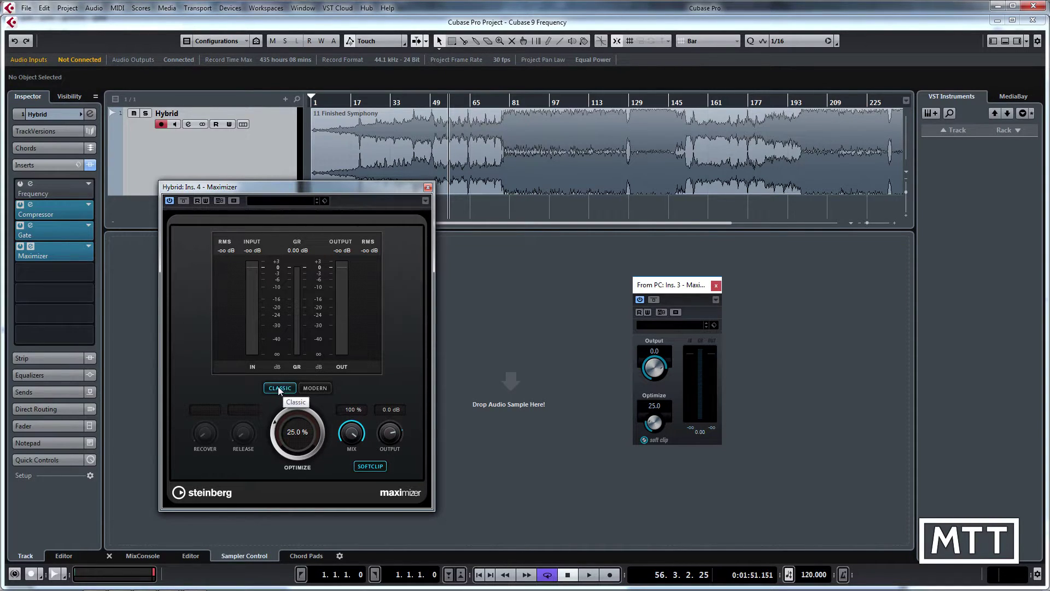
# - Set the Maximizer to Modern, play from bar 10, bypass Compressor and Gate, and A/B the Maximizer
pyautogui.click(321, 390)
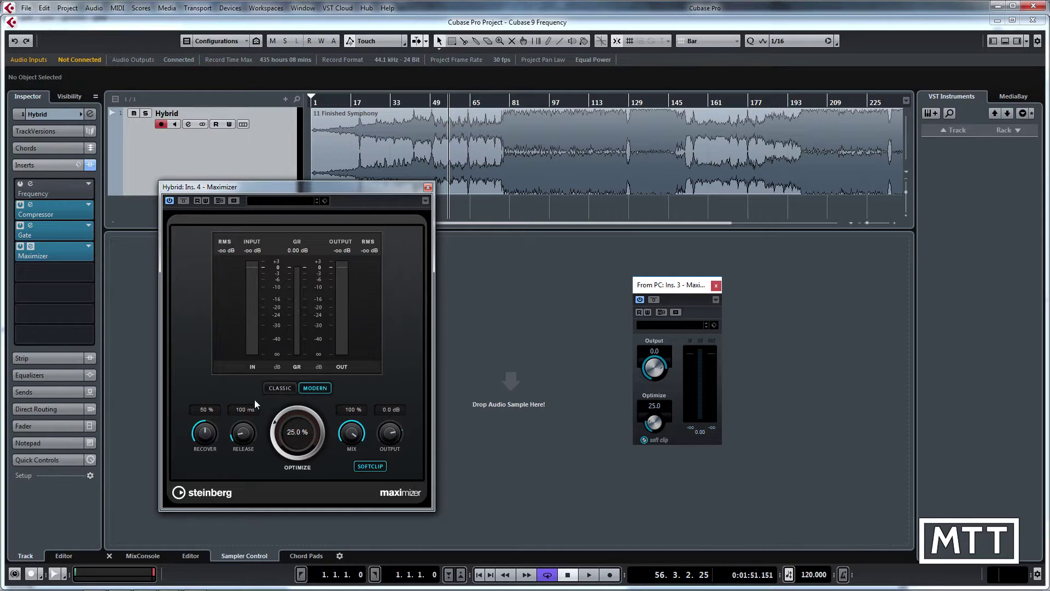
pyautogui.click(334, 103)
pyautogui.press('space')
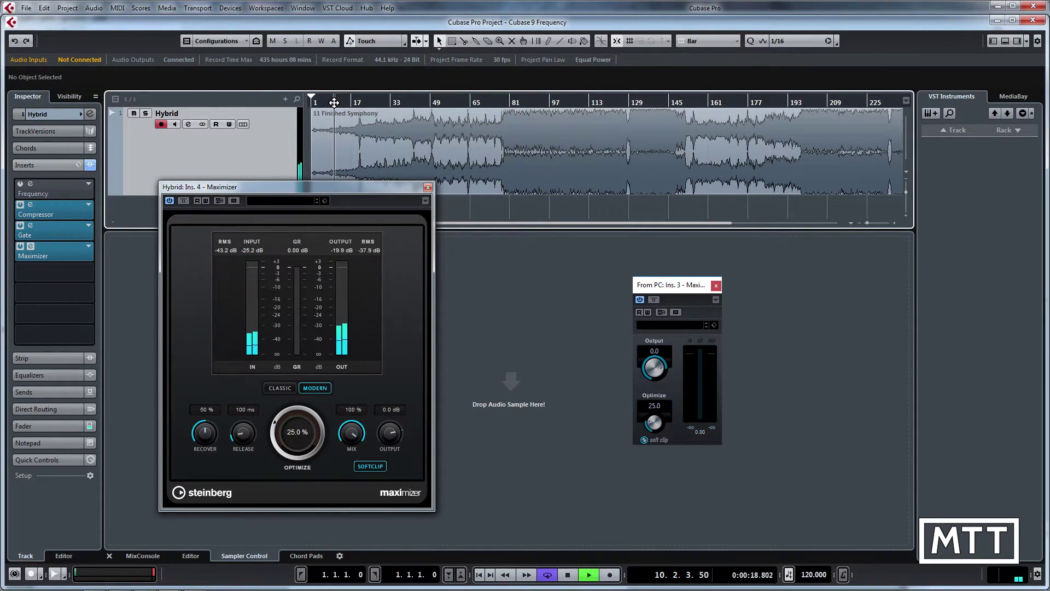
pyautogui.click(30, 225)
pyautogui.click(30, 205)
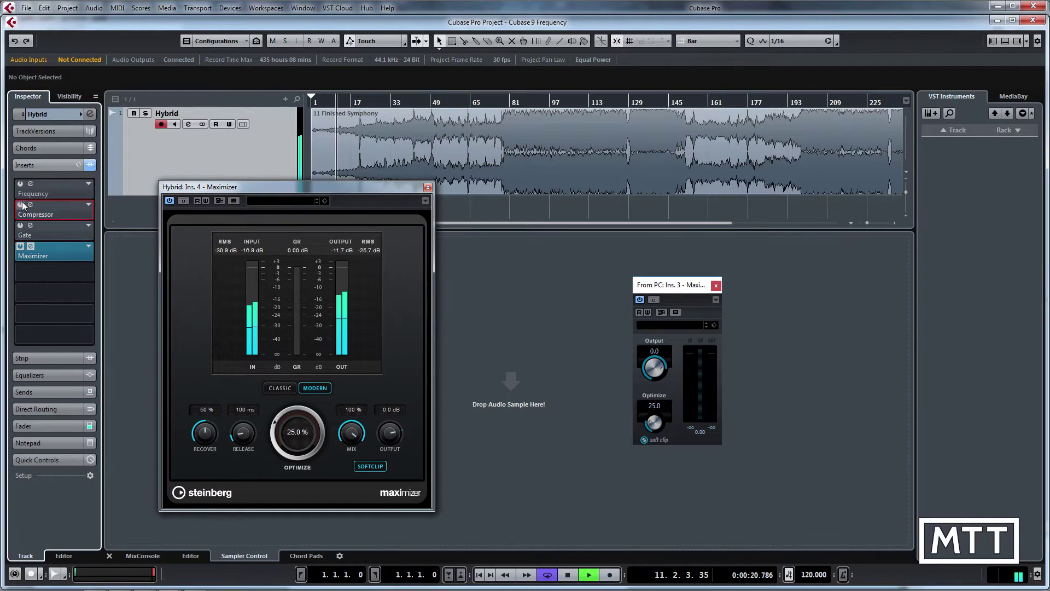
pyautogui.moveTo(314, 186); pyautogui.dragTo(376, 188)
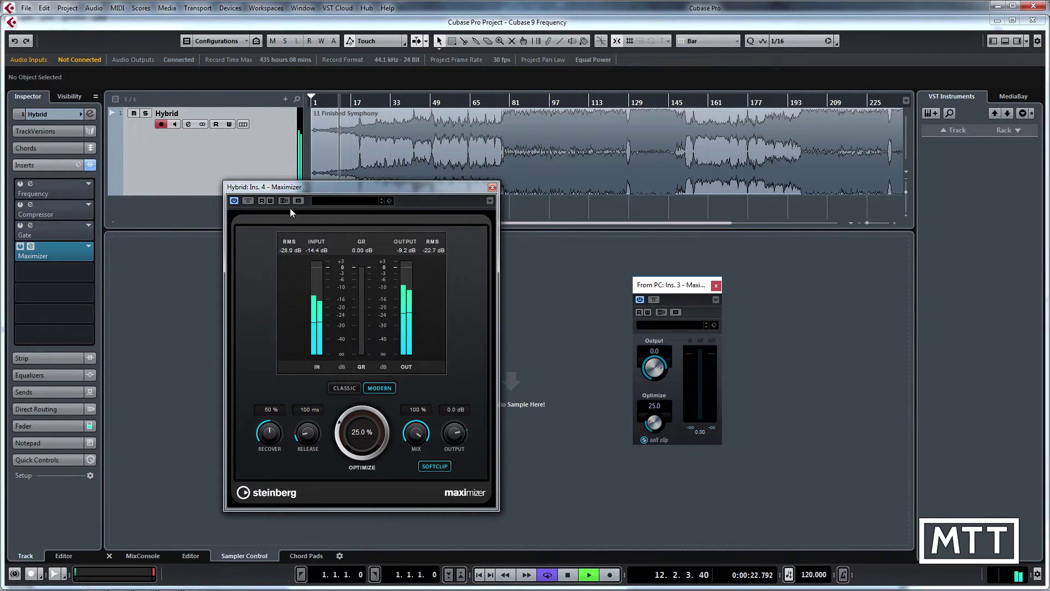
pyautogui.click(248, 201)
pyautogui.click(250, 200)
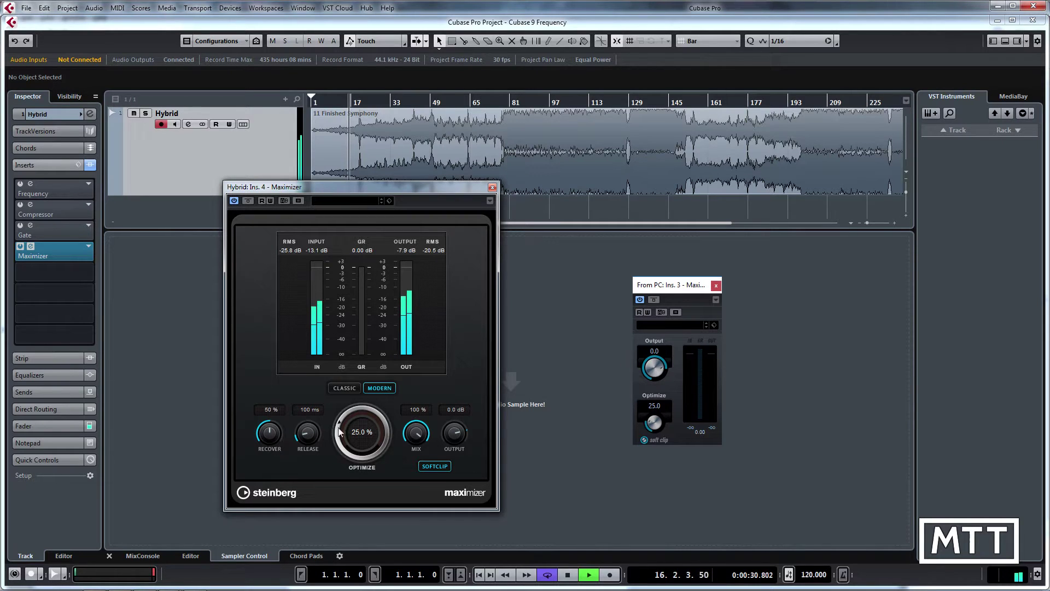
# - Raise Optimize to 64.5%, compare it bypassed and re-enabled, then stop
pyautogui.moveTo(340, 430); pyautogui.dragTo(346, 398)
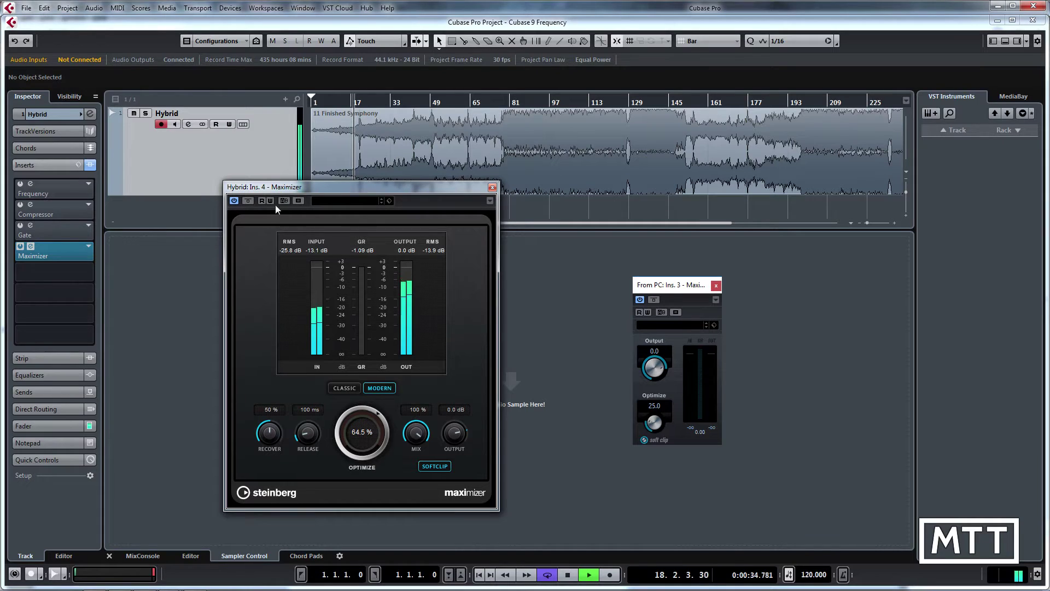
pyautogui.click(249, 201)
pyautogui.click(248, 201)
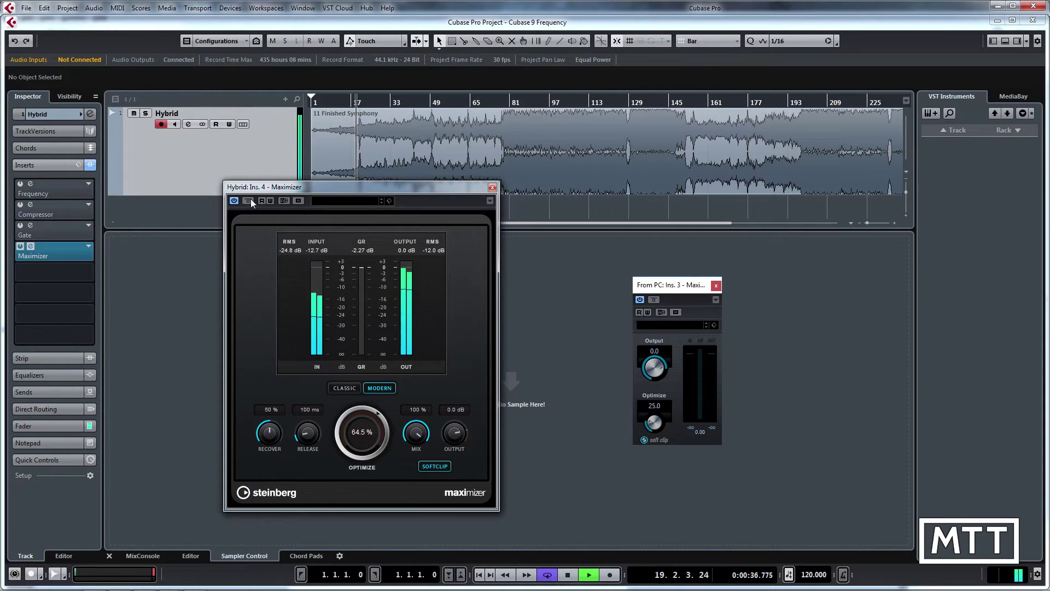
pyautogui.press('space')
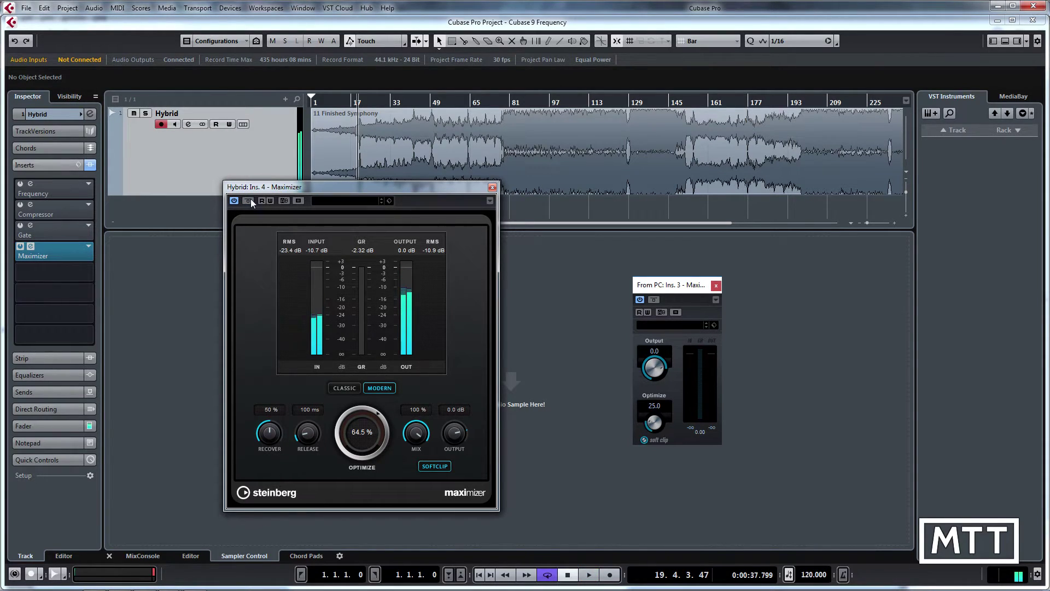
# - Audition Classic against Modern Maximizer mode during playback, settle on Classic, then stop
pyautogui.click(355, 392)
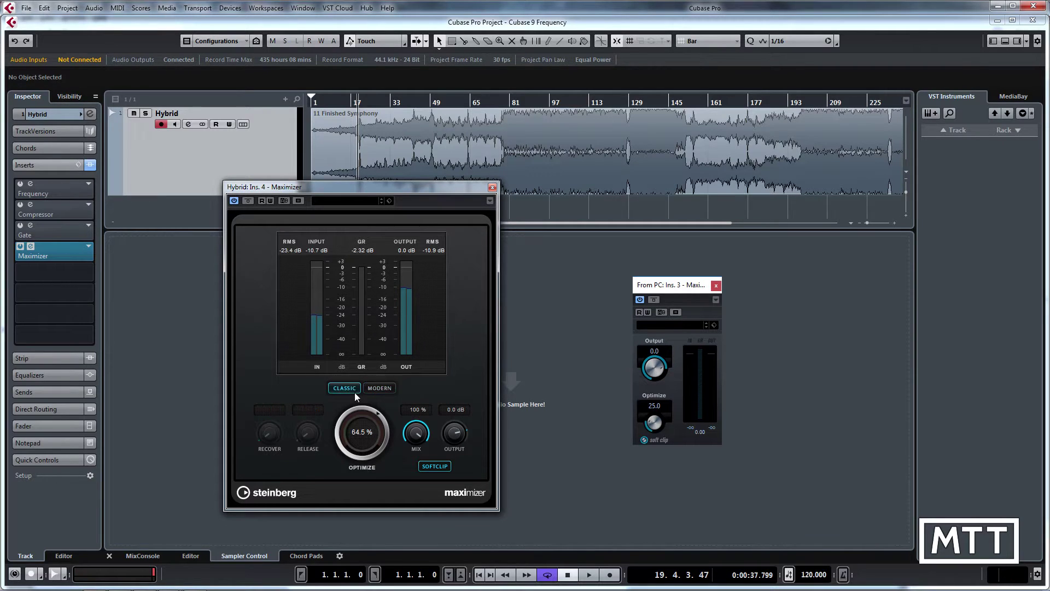
pyautogui.doubleClick(328, 101)
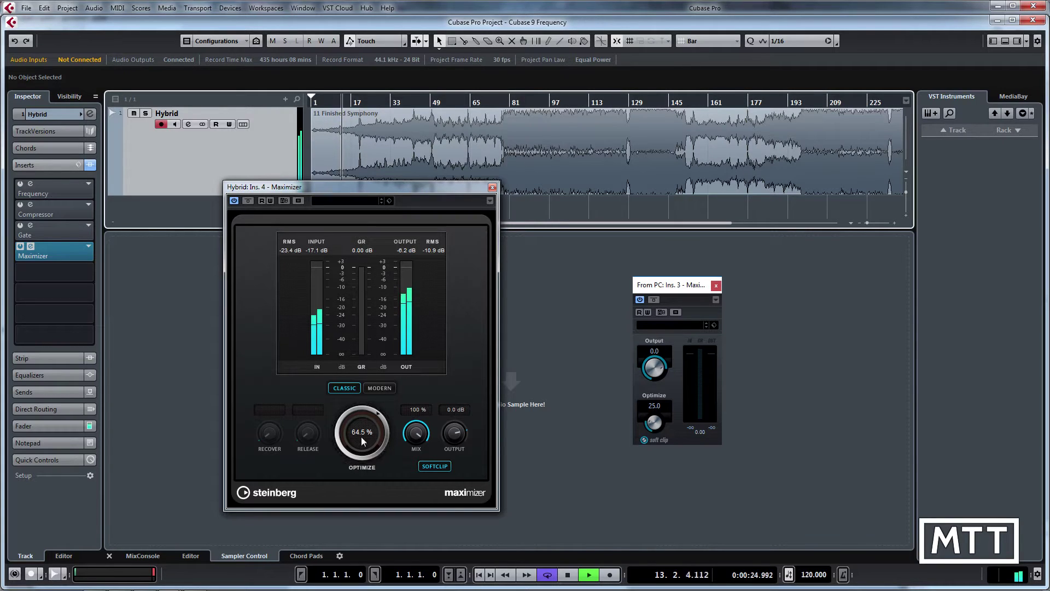
pyautogui.click(380, 388)
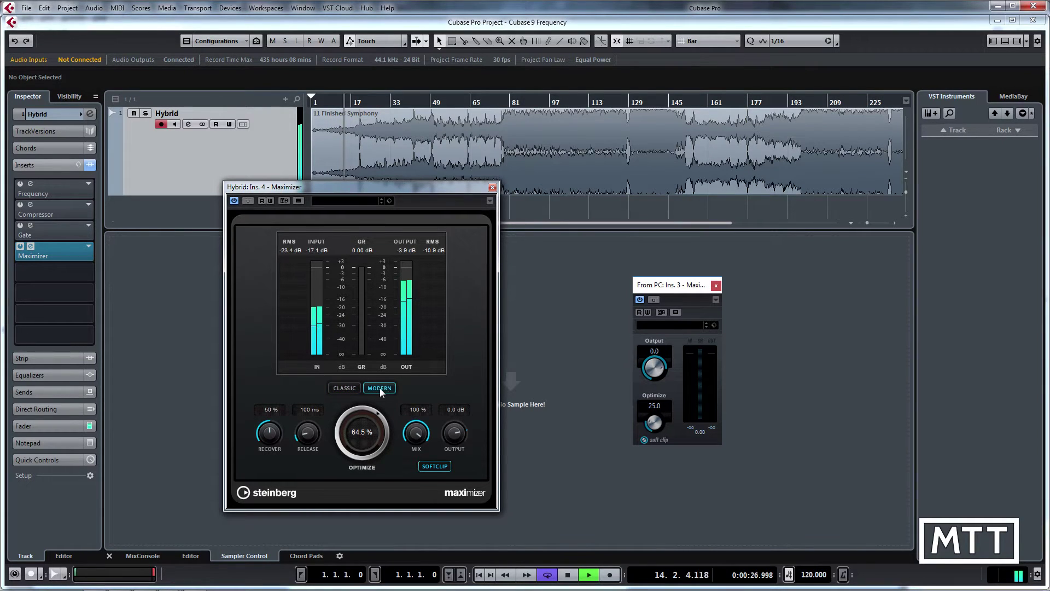
pyautogui.click(345, 388)
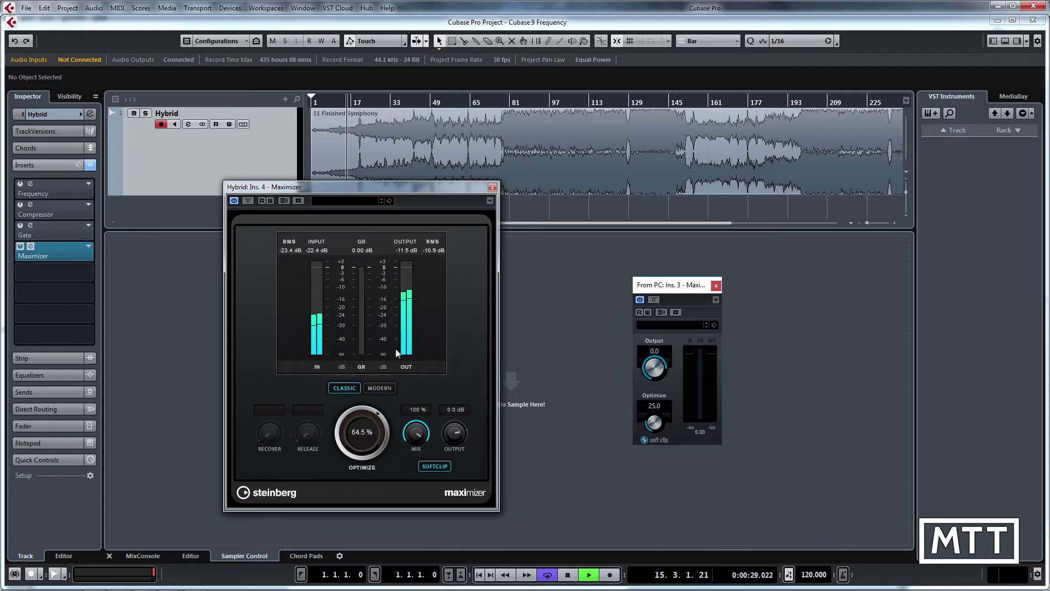
pyautogui.press('space')
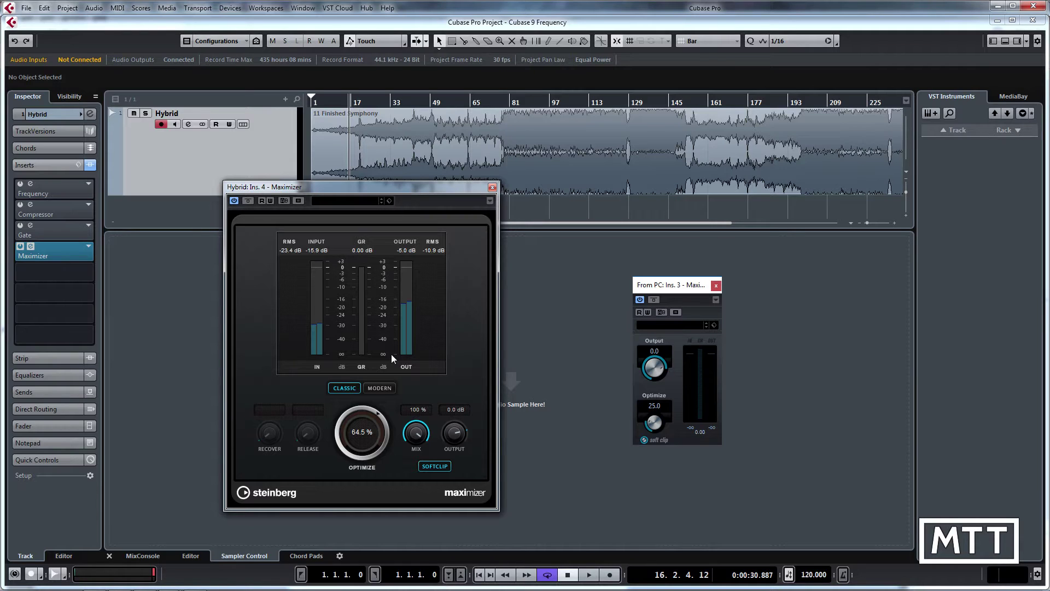
# - Search 'aut' to load AutoPan into the insert below the Maximizer
pyautogui.click(92, 274)
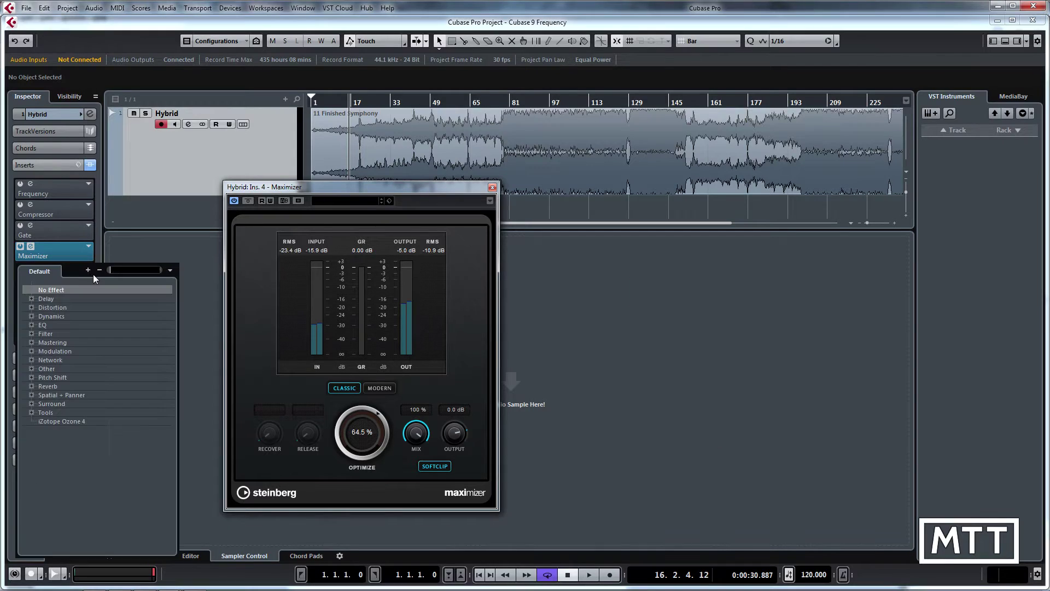
pyautogui.write('aut')
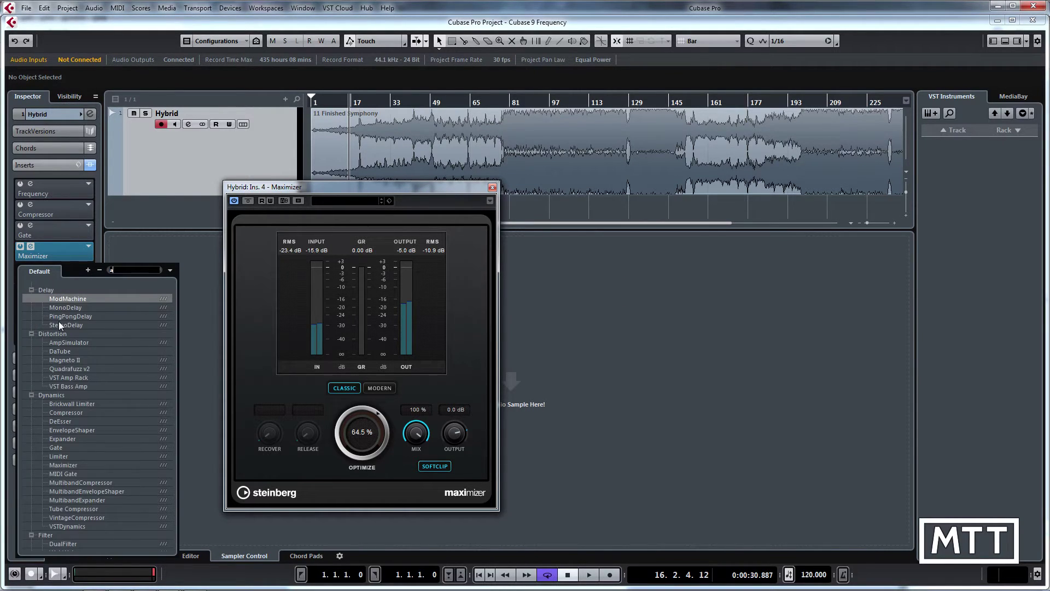
pyautogui.click(68, 299)
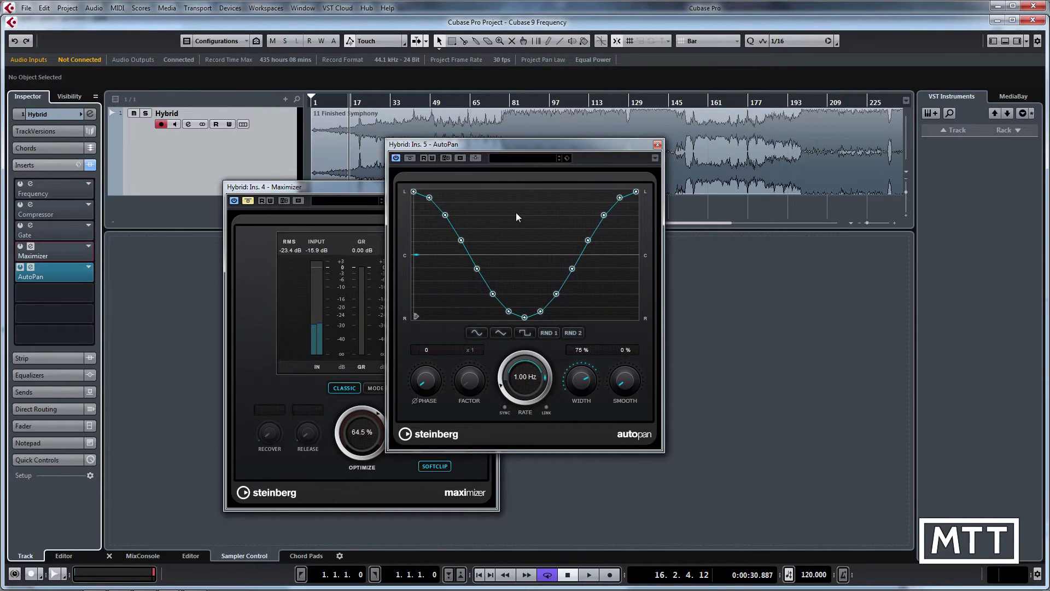
# - Close the Maximizer window and move the AutoPan editor down and left
pyautogui.moveTo(360, 190); pyautogui.dragTo(222, 206)
pyautogui.click(354, 204)
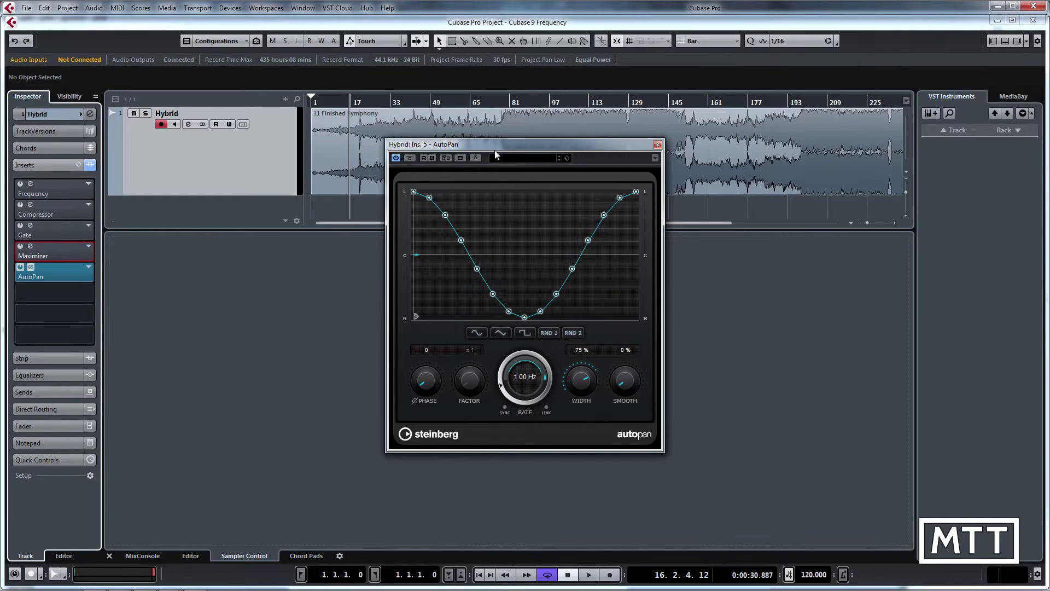
pyautogui.moveTo(498, 147); pyautogui.dragTo(248, 217)
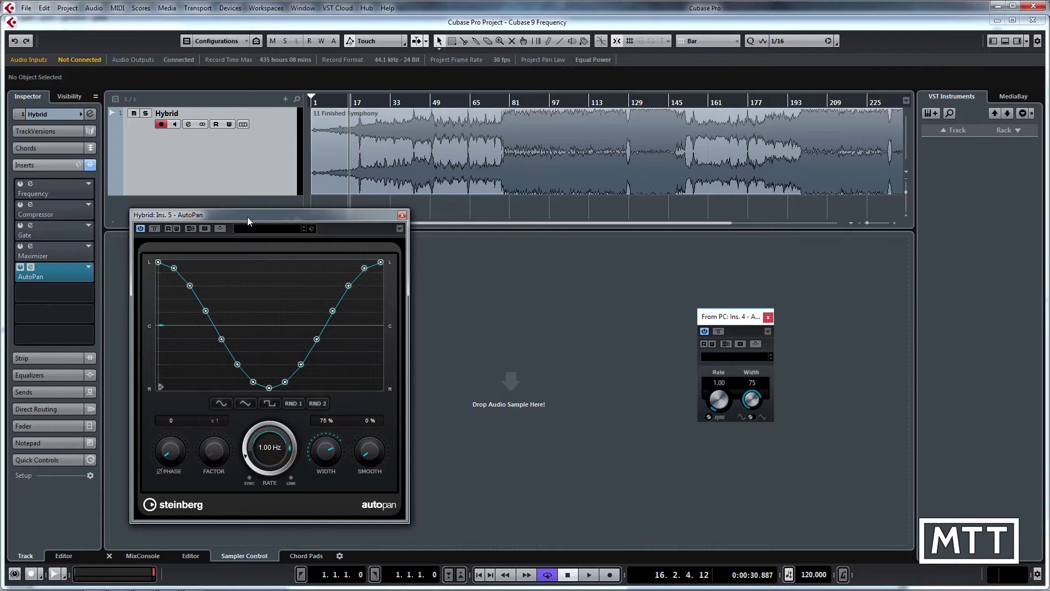
# - Switch AutoPan from triangle to square shape and raise the last curve node toward centre
pyautogui.moveTo(254, 215); pyautogui.dragTo(270, 209)
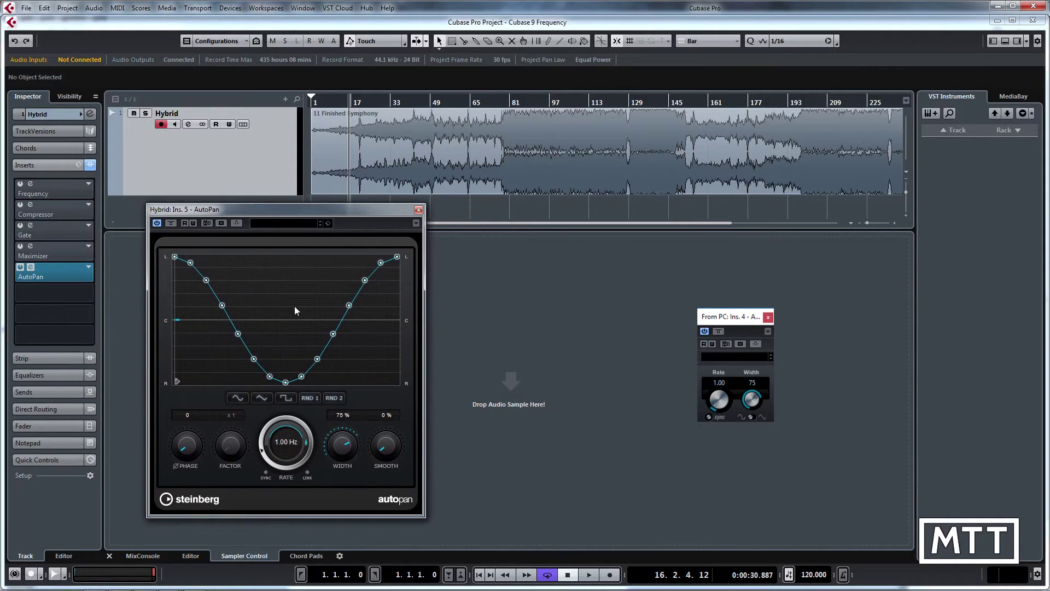
pyautogui.click(258, 400)
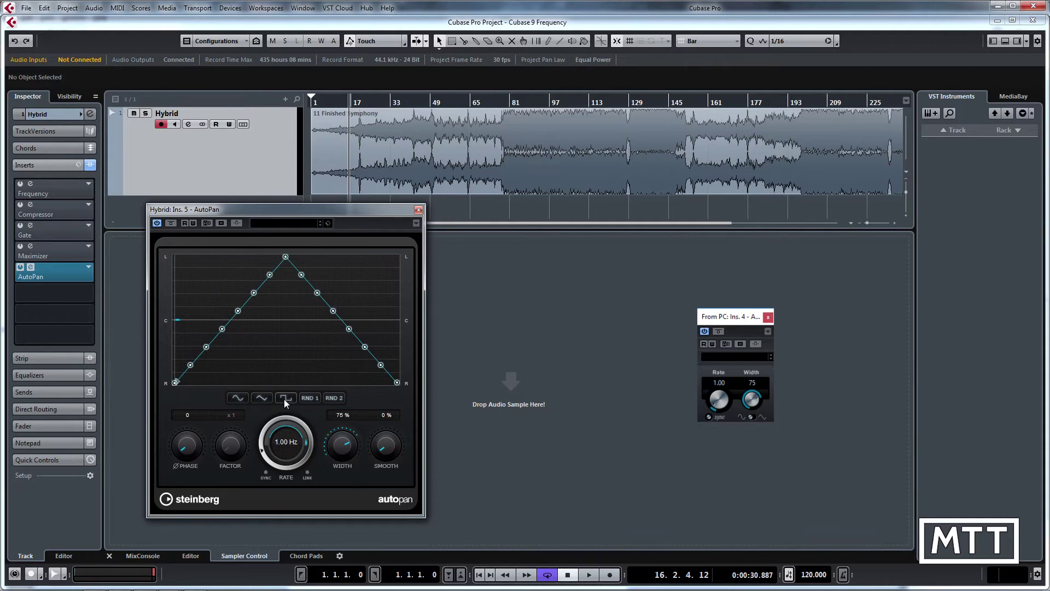
pyautogui.click(283, 399)
pyautogui.moveTo(270, 383)
pyautogui.mouseDown()
pyautogui.moveTo(270, 341)
pyautogui.moveTo(276, 385)
pyautogui.mouseUp()
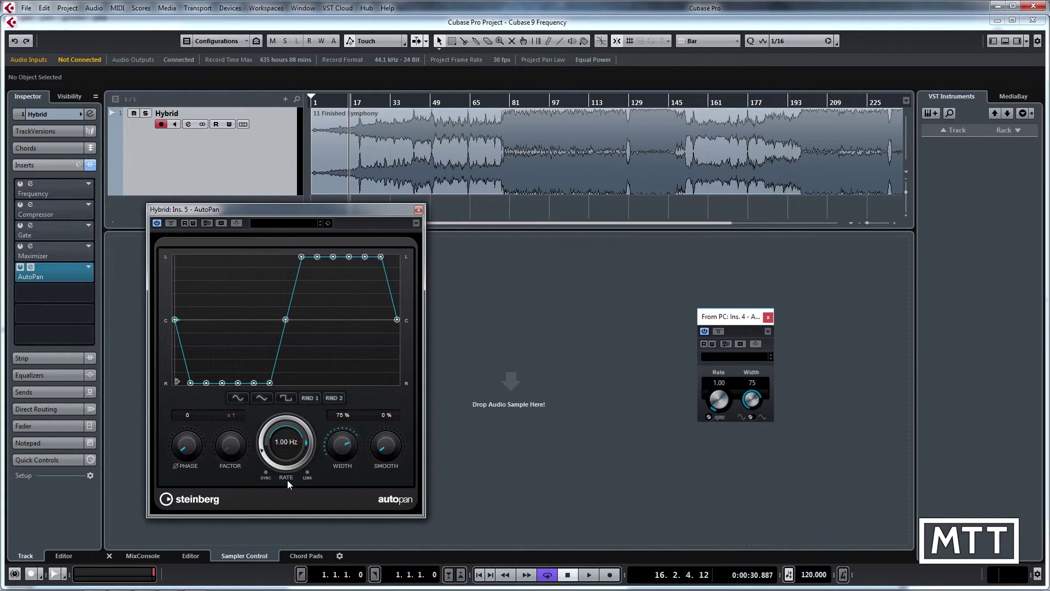
# - Sync the AutoPan rate to 1/2 notes and lower the Factor to x 1
pyautogui.click(268, 473)
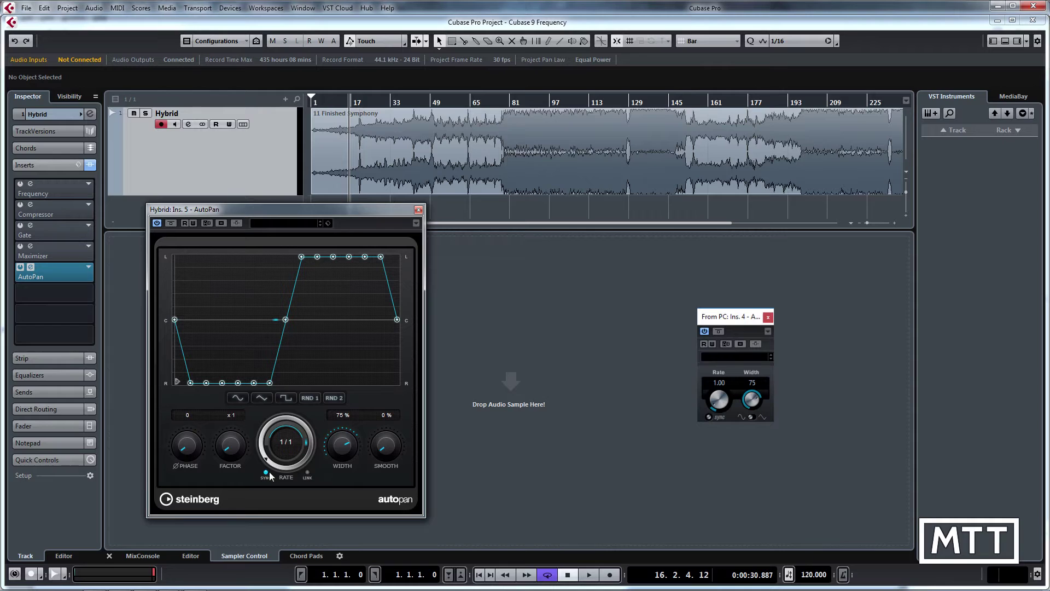
pyautogui.click(285, 446)
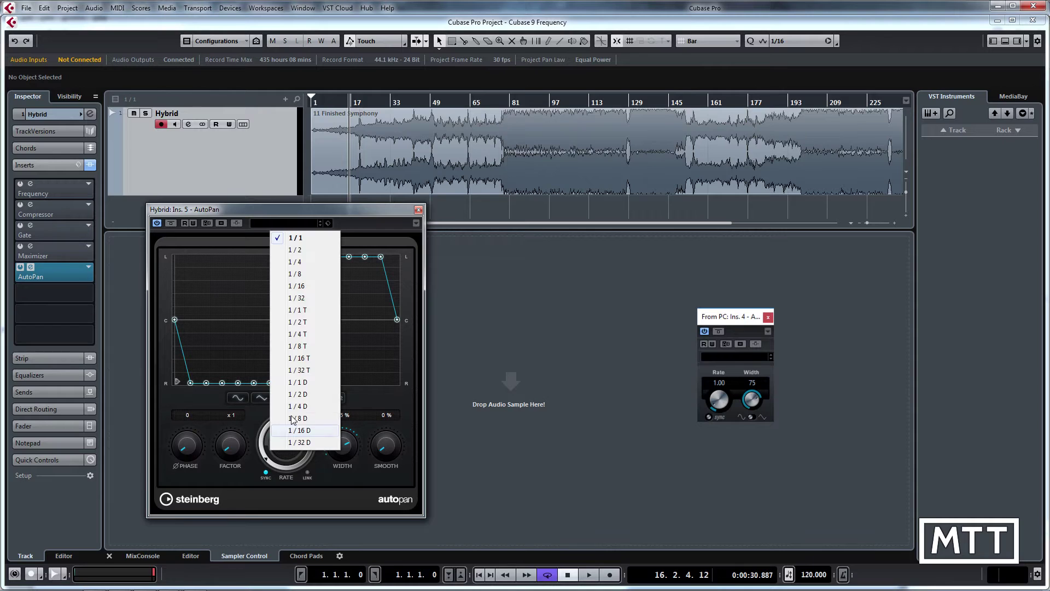
pyautogui.click(298, 250)
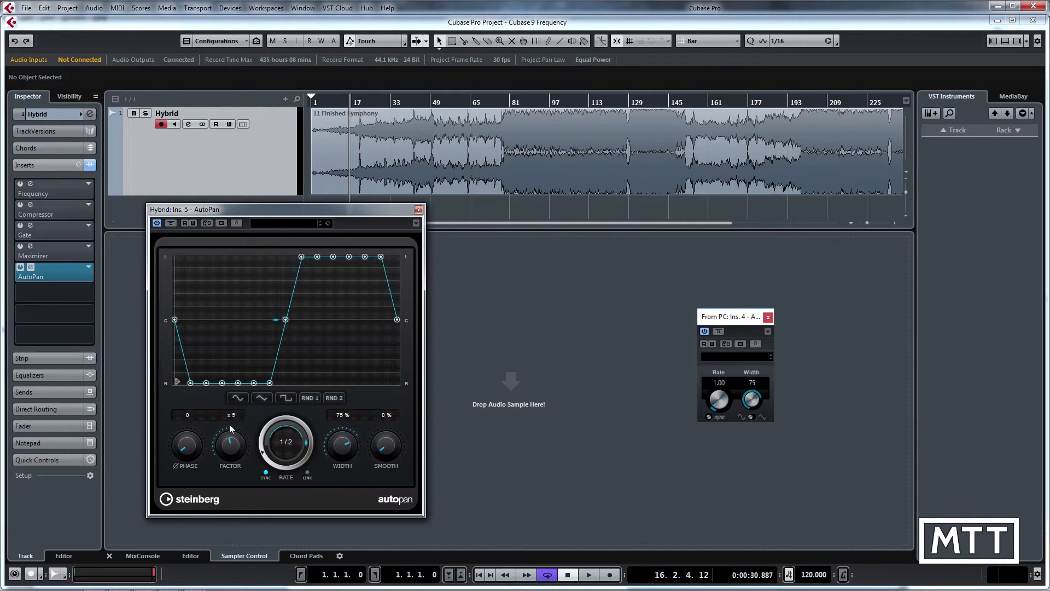
pyautogui.moveTo(230, 428); pyautogui.dragTo(226, 454)
# - Mute the Hybrid track, start playback, and raise the AutoPan Factor to x 10
pyautogui.click(135, 114)
pyautogui.moveTo(285, 215); pyautogui.dragTo(403, 213)
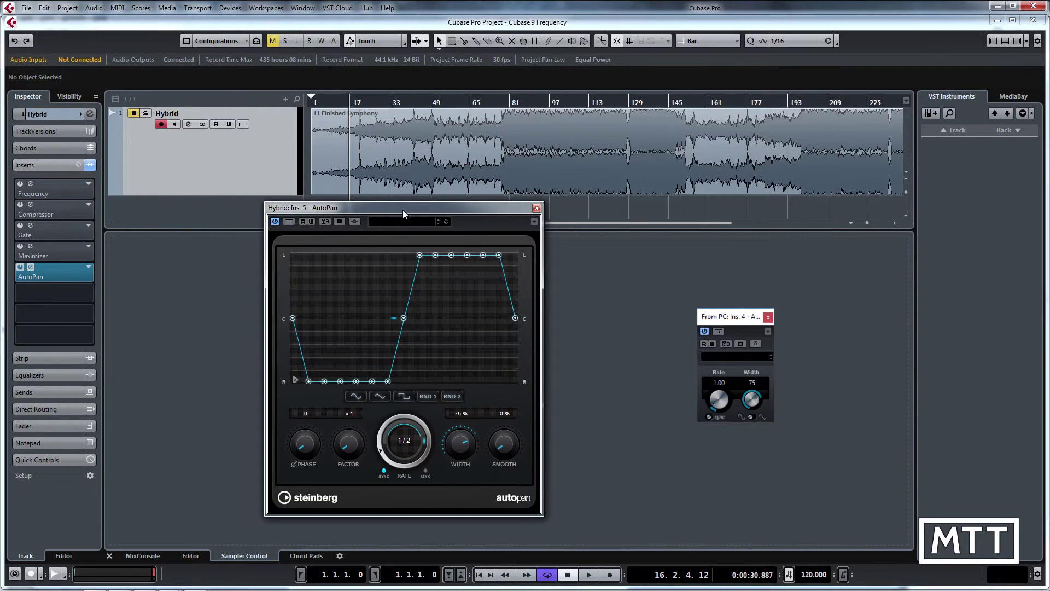
pyautogui.press('space')
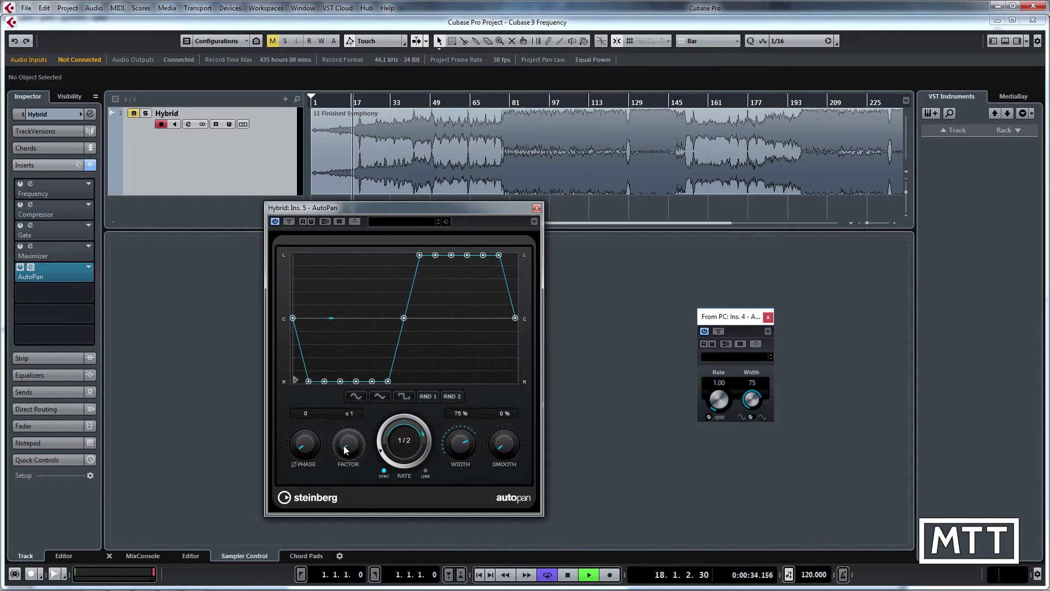
pyautogui.moveTo(344, 445); pyautogui.dragTo(350, 411)
pyautogui.moveTo(370, 442); pyautogui.dragTo(368, 345)
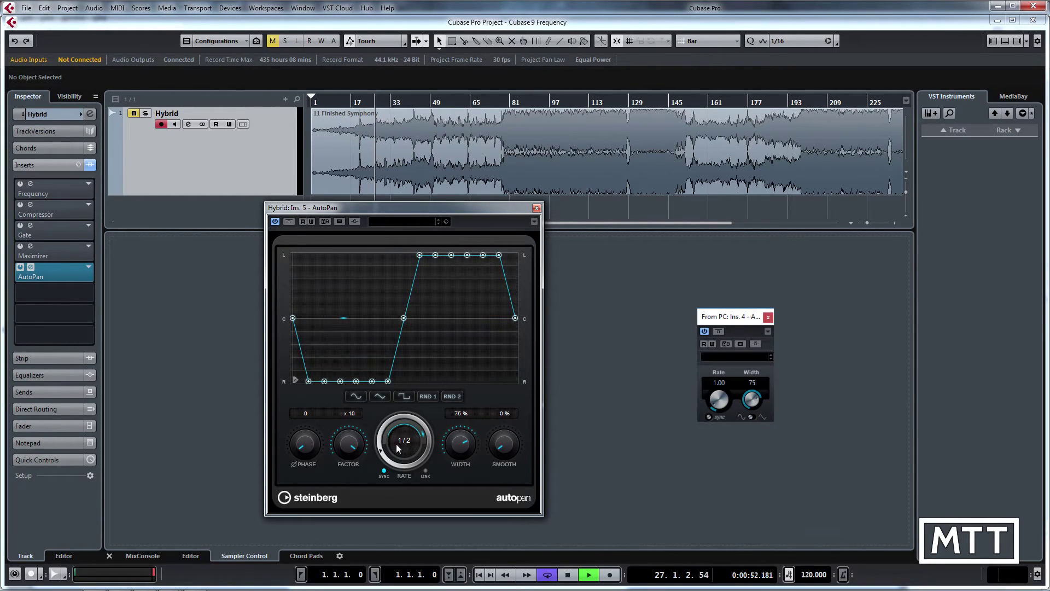
# - Apply the RND 1 then RND 2 random pan shapes, pull one curve point down, and stop playback
pyautogui.click(428, 396)
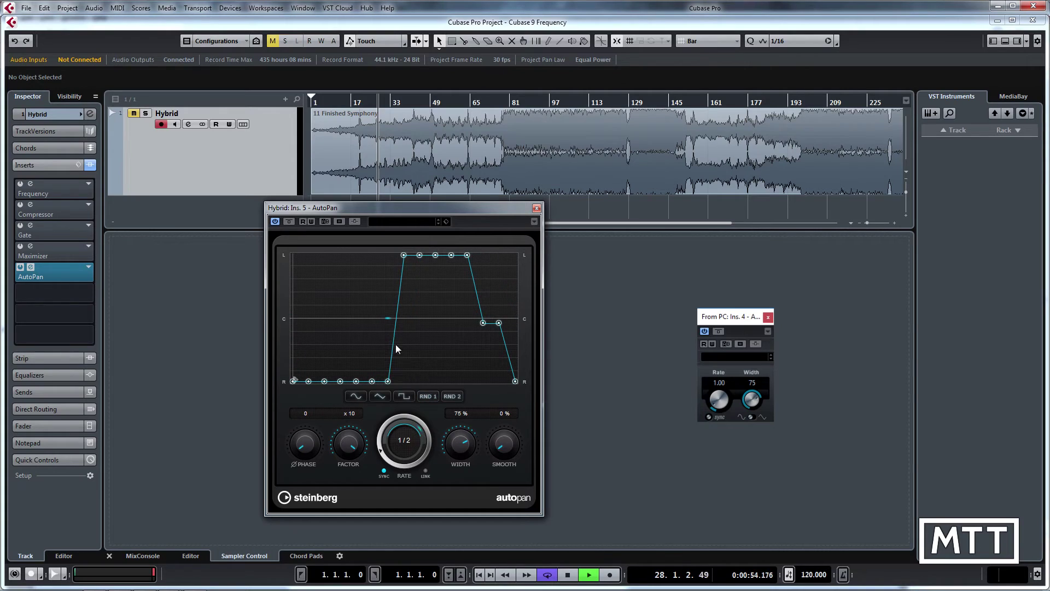
pyautogui.click(450, 395)
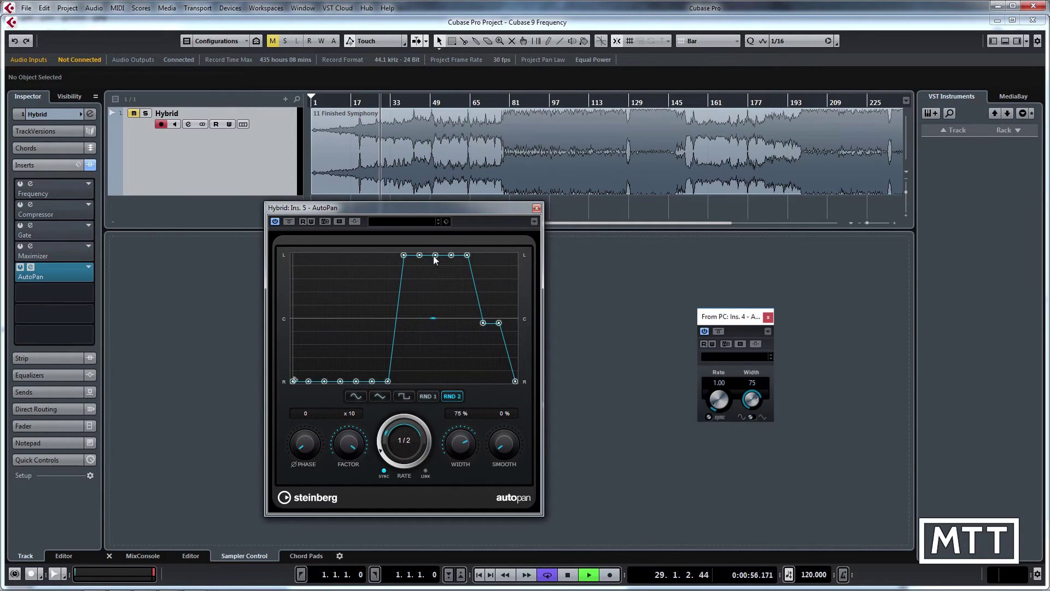
pyautogui.moveTo(420, 255); pyautogui.dragTo(414, 346)
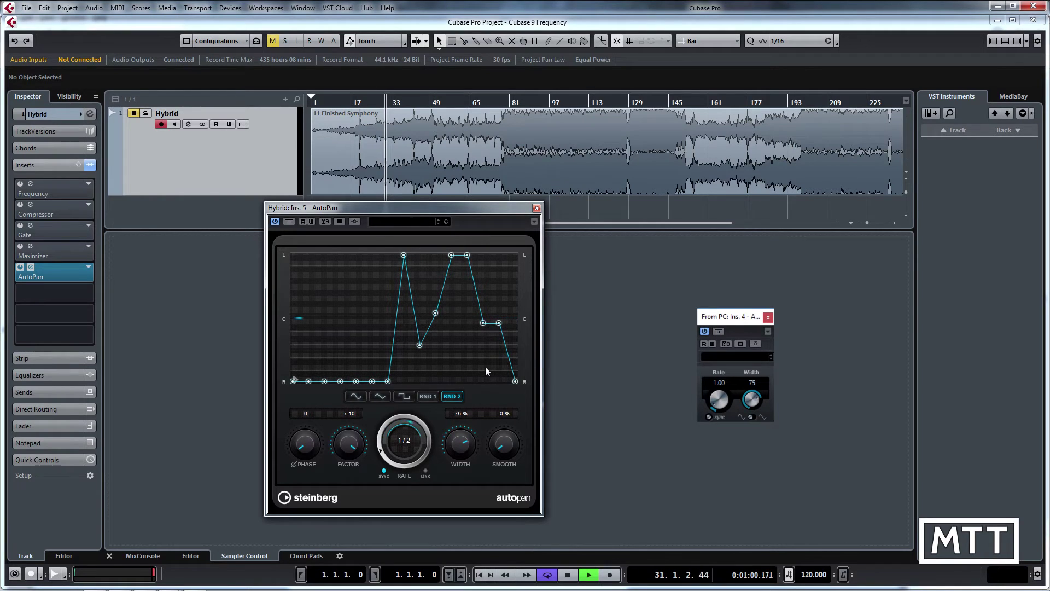
pyautogui.press('space')
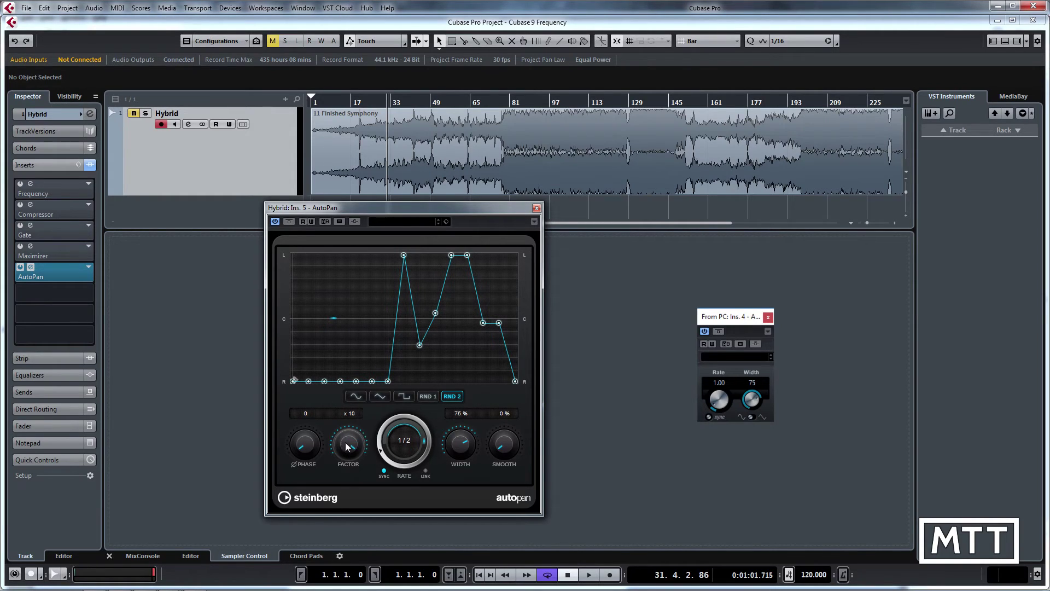
pyautogui.moveTo(312, 454); pyautogui.dragTo(308, 399)
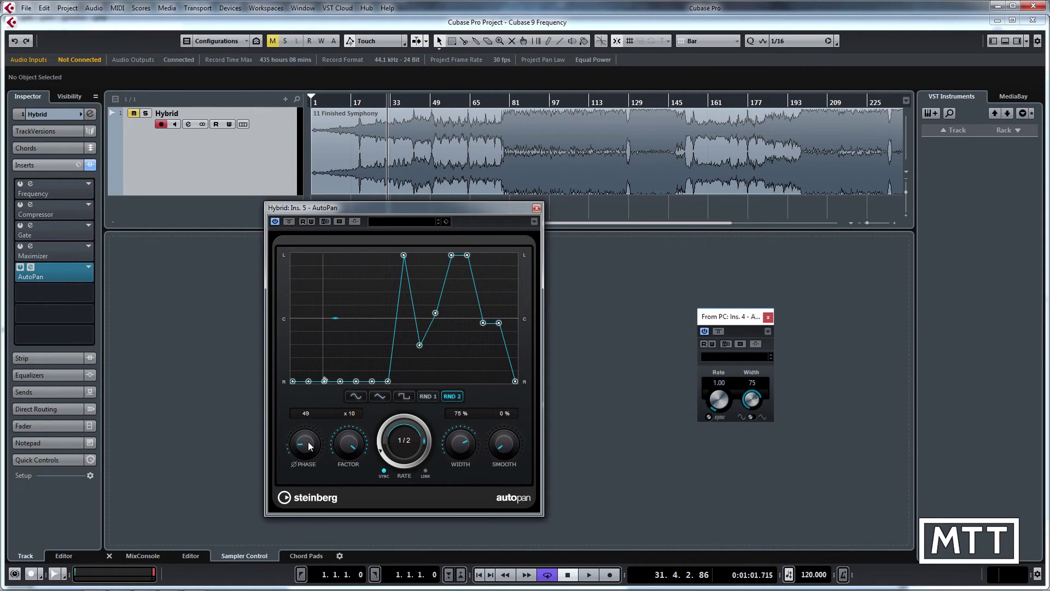
pyautogui.moveTo(311, 419); pyautogui.dragTo(311, 456)
pyautogui.moveTo(303, 450); pyautogui.dragTo(301, 475)
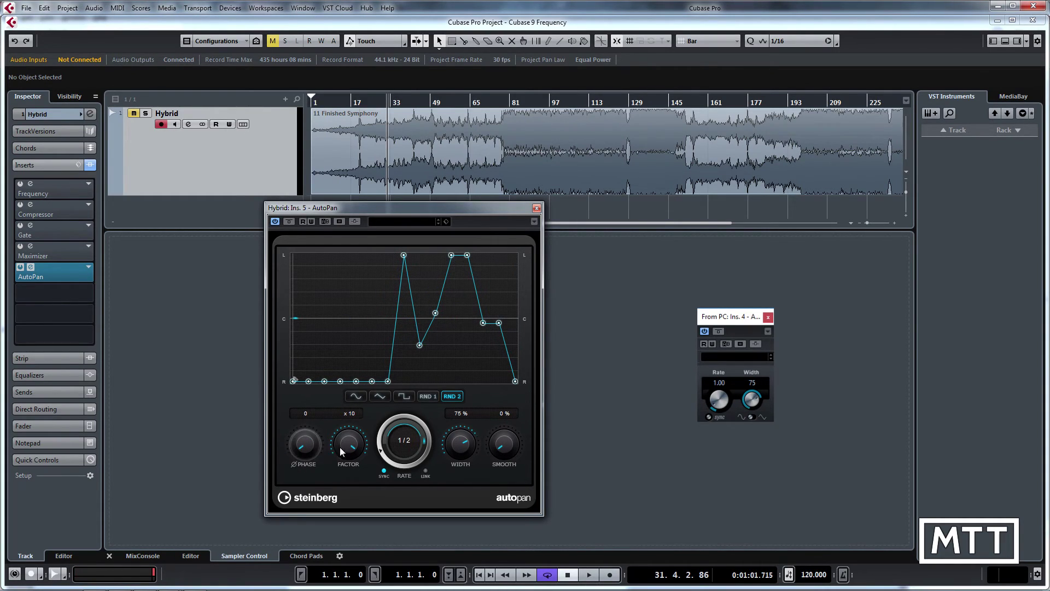